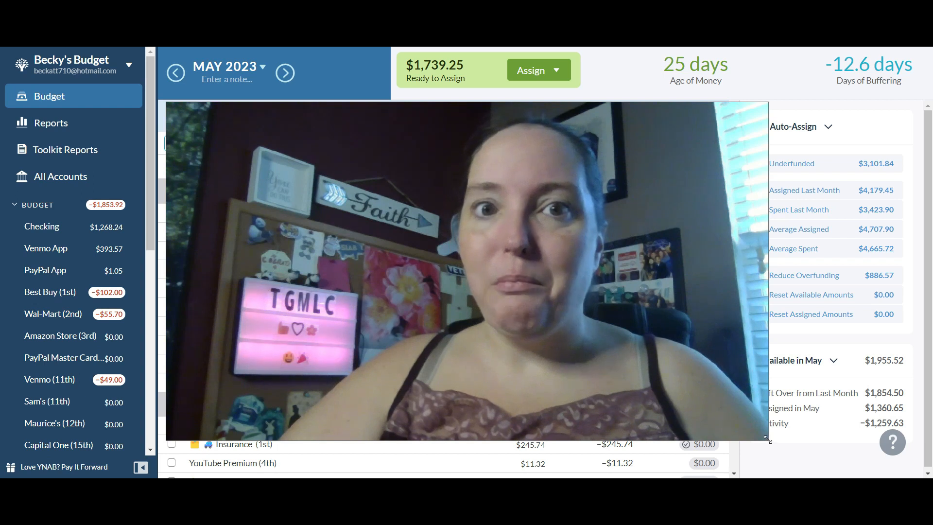
- Look through the May 2023 budget categories and the Checking account's transactions, and return to the budget
{"action": "left_click_drag", "start_coordinate": [767, 440], "coordinate": [124, 111]}
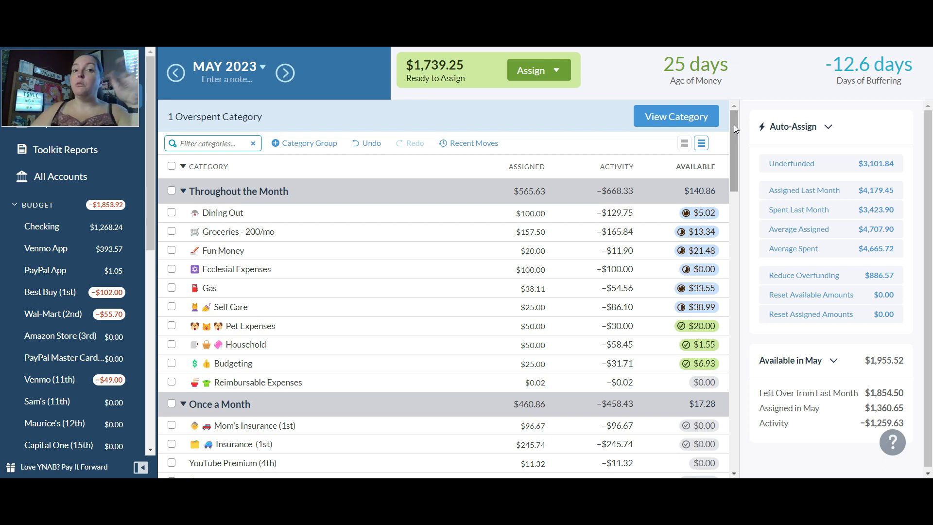
{"action": "left_click_drag", "start_coordinate": [734, 125], "coordinate": [721, 422]}
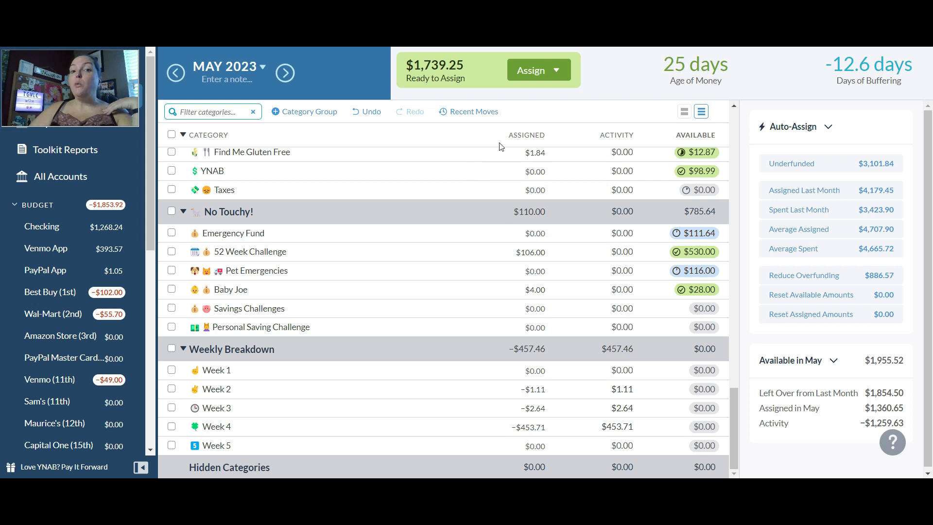
{"action": "left_click", "coordinate": [543, 448]}
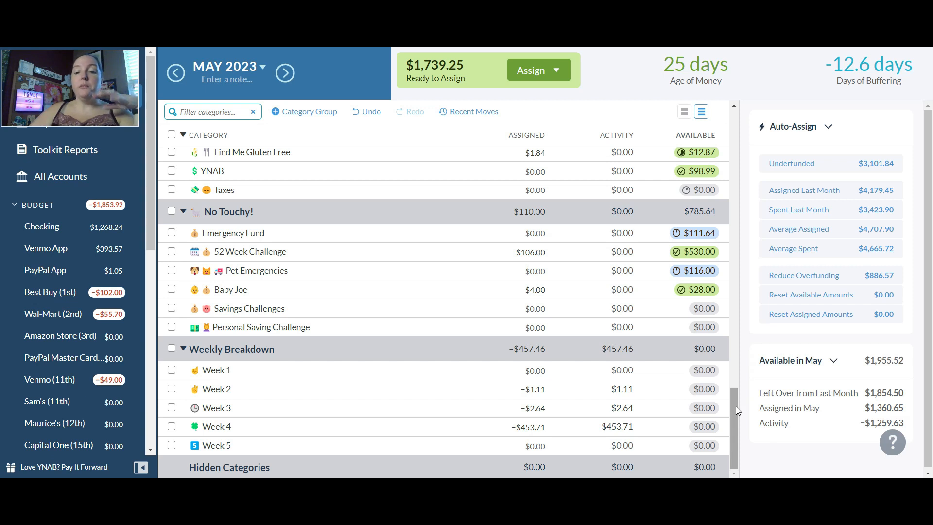
{"action": "left_click_drag", "start_coordinate": [736, 406], "coordinate": [727, 104]}
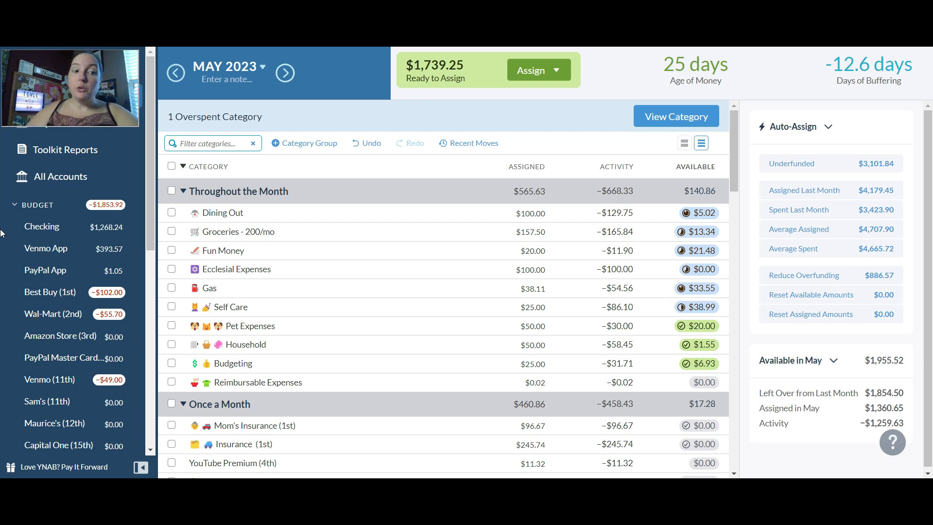
{"action": "left_click", "coordinate": [33, 227]}
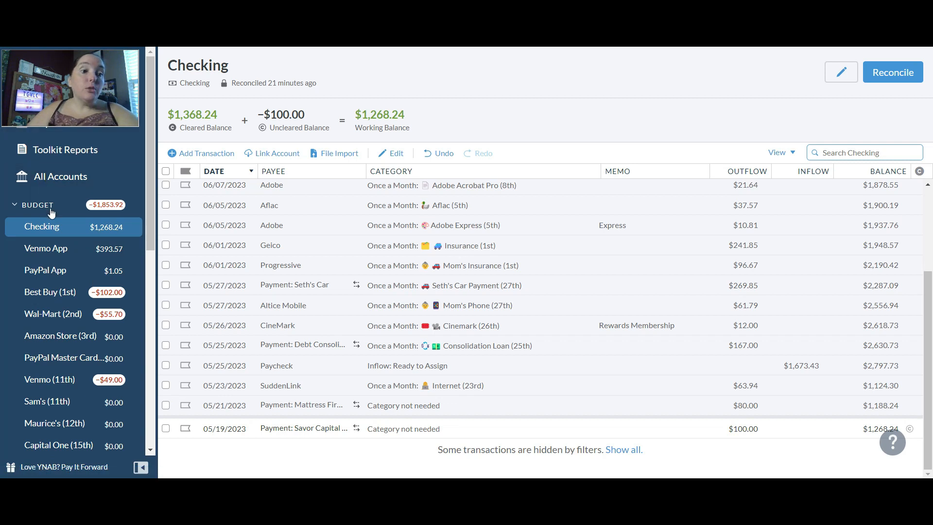
{"action": "left_click_drag", "start_coordinate": [62, 72], "coordinate": [72, 116]}
{"action": "left_click", "coordinate": [70, 97]}
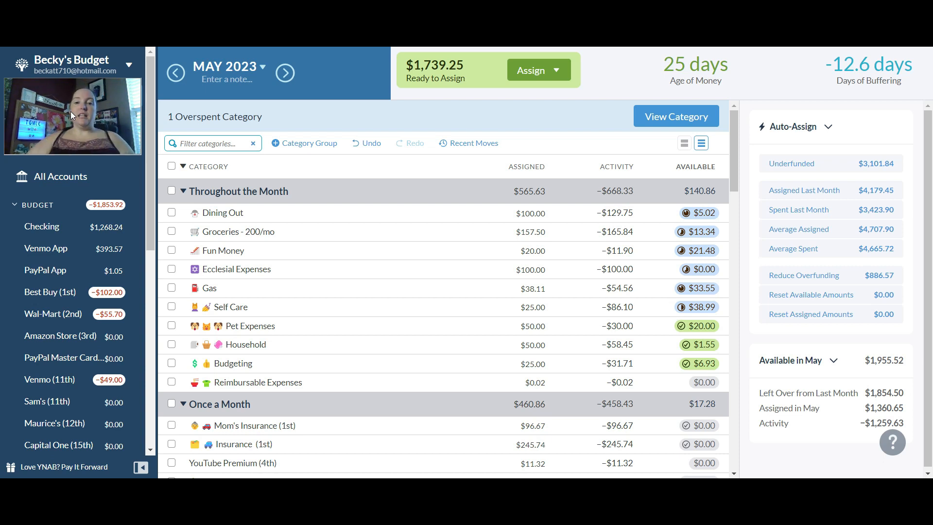
- Try setting the assigned amount of Dining Out to $50 and undo that change
{"action": "left_click", "coordinate": [525, 213]}
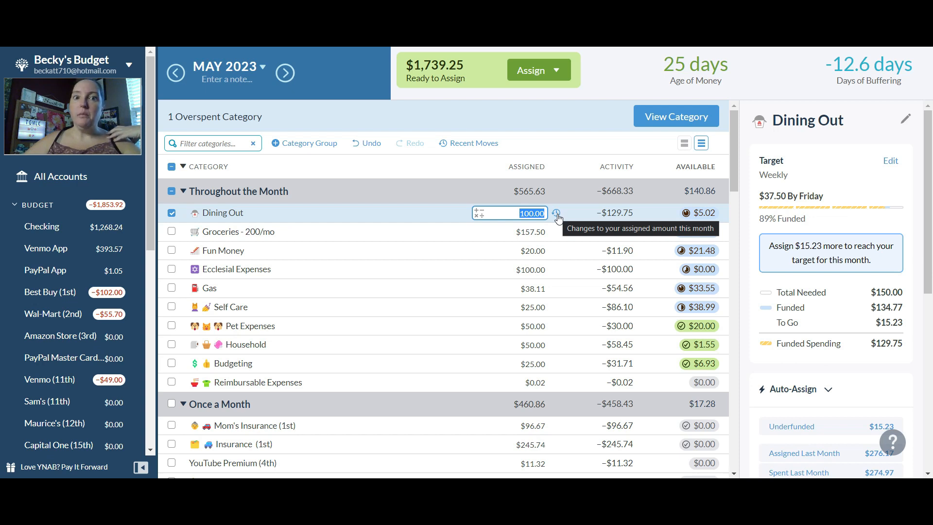
{"action": "left_click", "coordinate": [591, 147]}
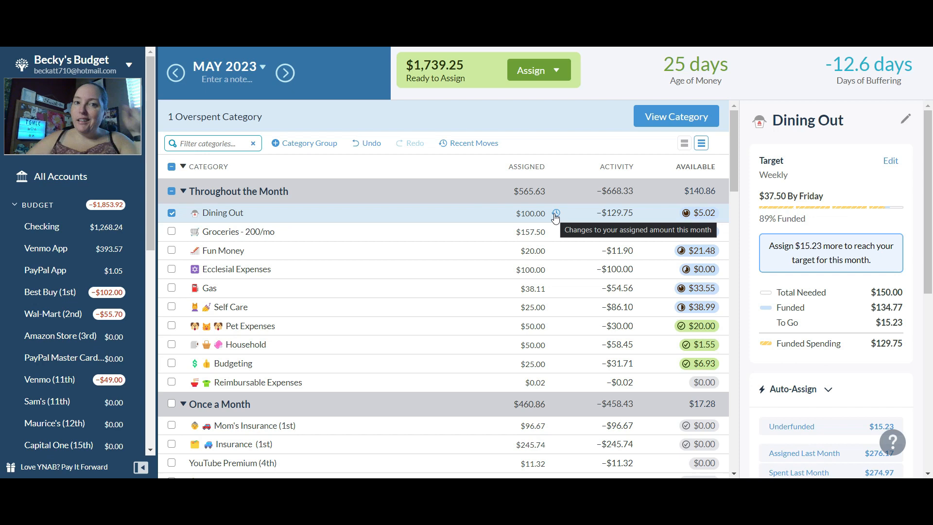
{"action": "left_click", "coordinate": [534, 213]}
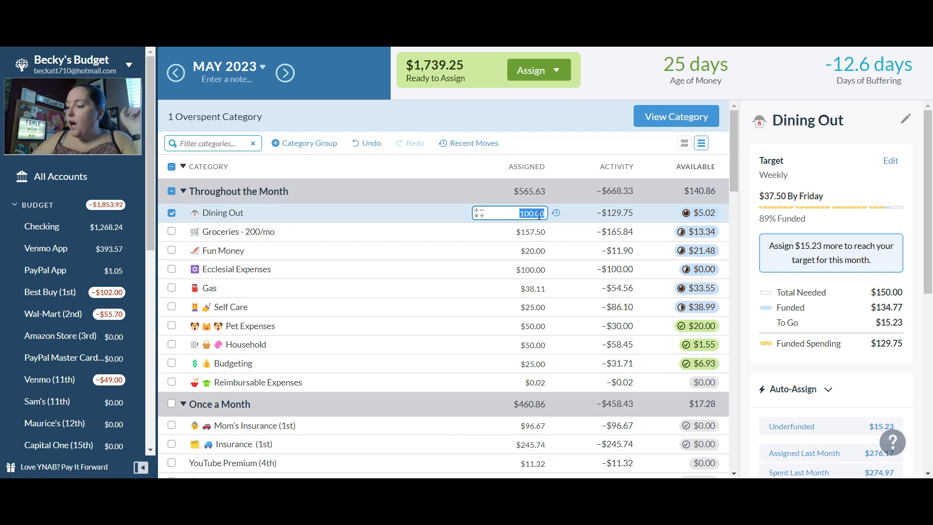
{"action": "type", "text": "50"}
{"action": "key", "text": "Return"}
{"action": "left_click", "coordinate": [533, 232]}
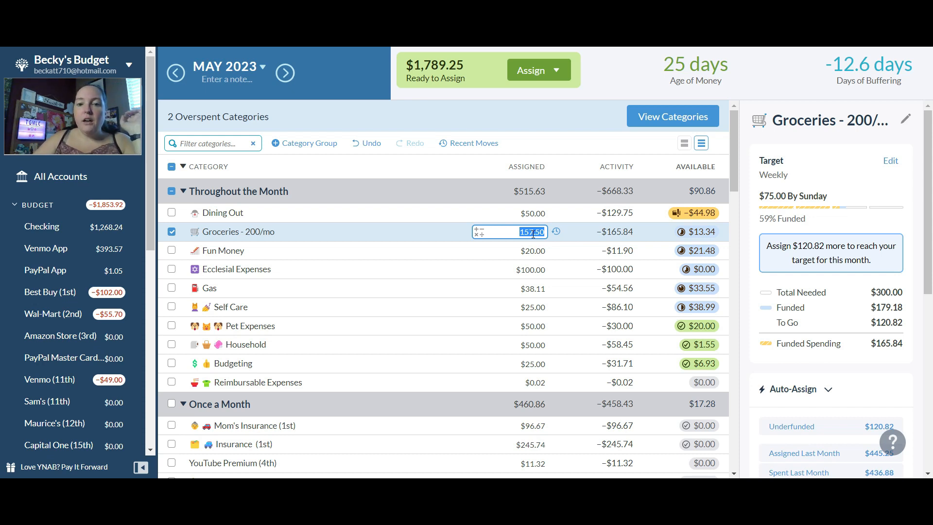
{"action": "key", "text": "ctrl+z"}
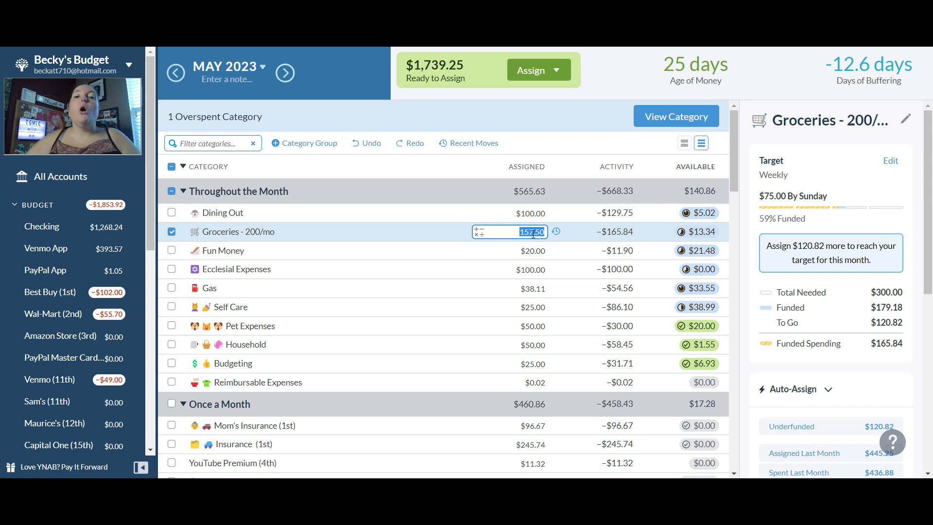
{"action": "right_click", "coordinate": [540, 212]}
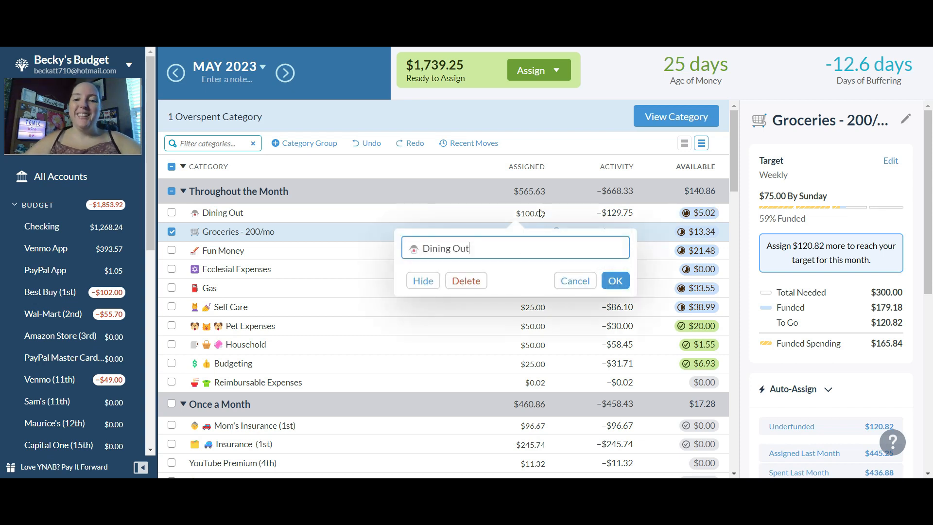
{"action": "left_click", "coordinate": [615, 280]}
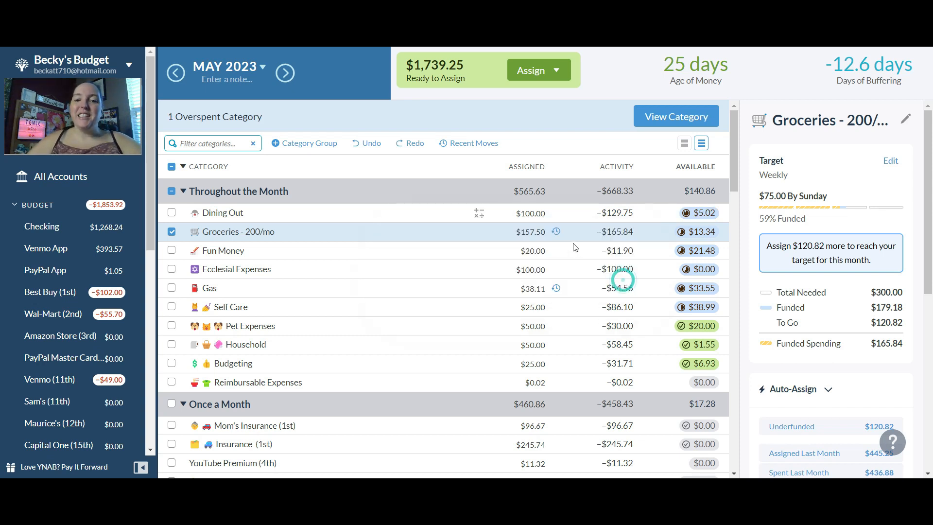
- Add $50 to the amount assigned to Dining Out
{"action": "left_click", "coordinate": [535, 215]}
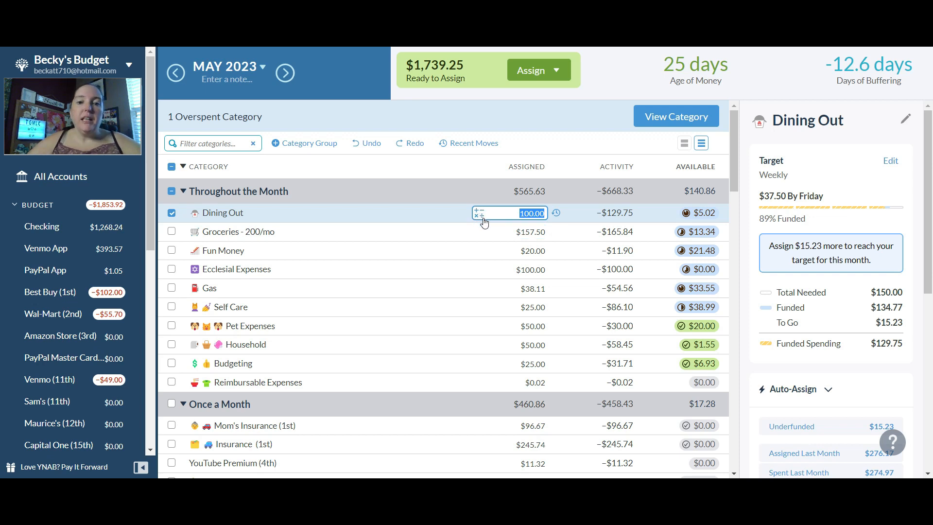
{"action": "type", "text": "+50"}
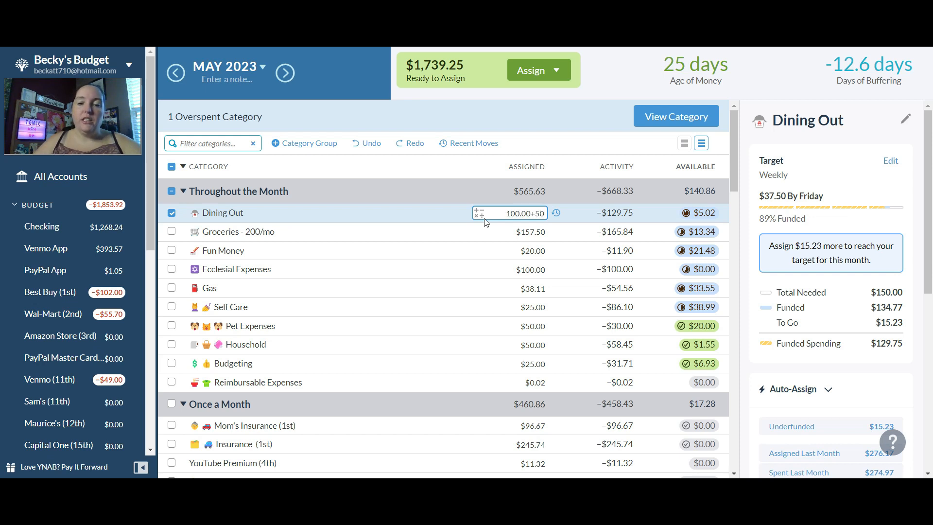
{"action": "key", "text": "Return"}
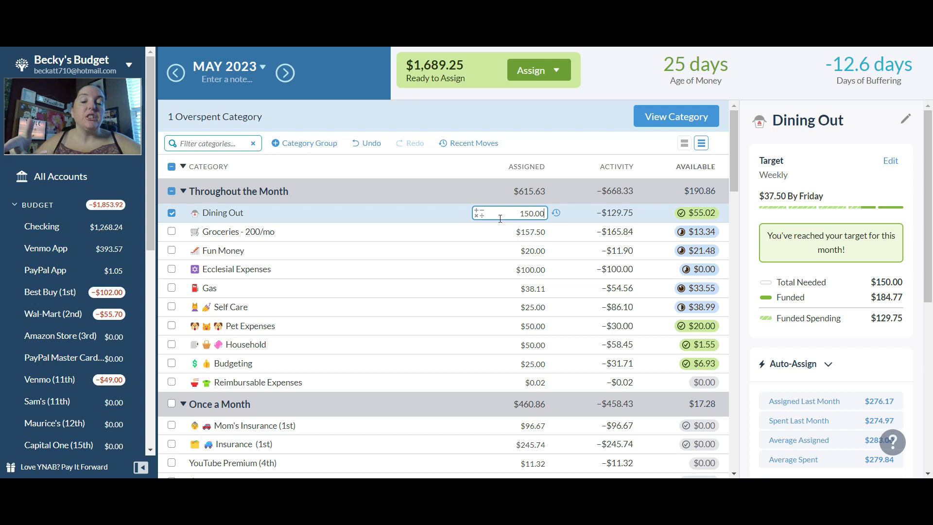
- Add $75 to the amount assigned to Groceries - 200/mo
{"action": "left_click", "coordinate": [524, 232]}
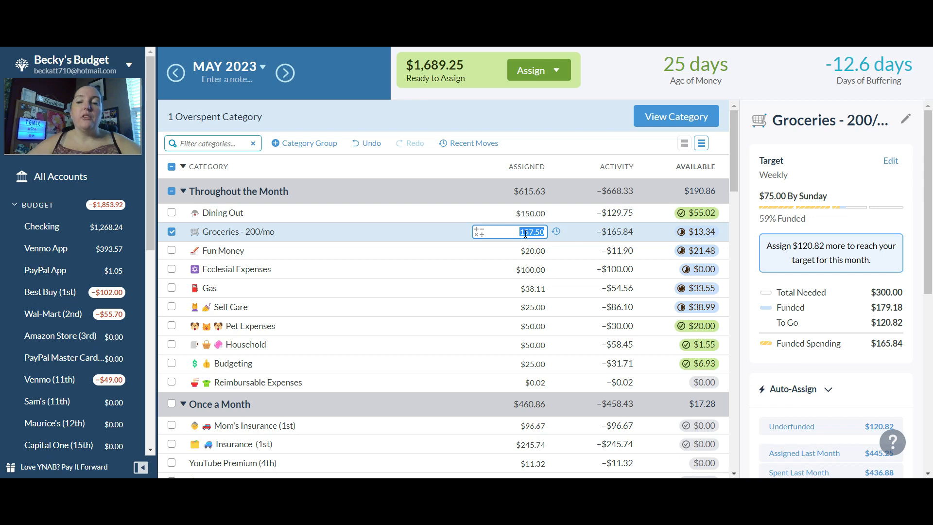
{"action": "type", "text": "+75"}
{"action": "key", "text": "Return"}
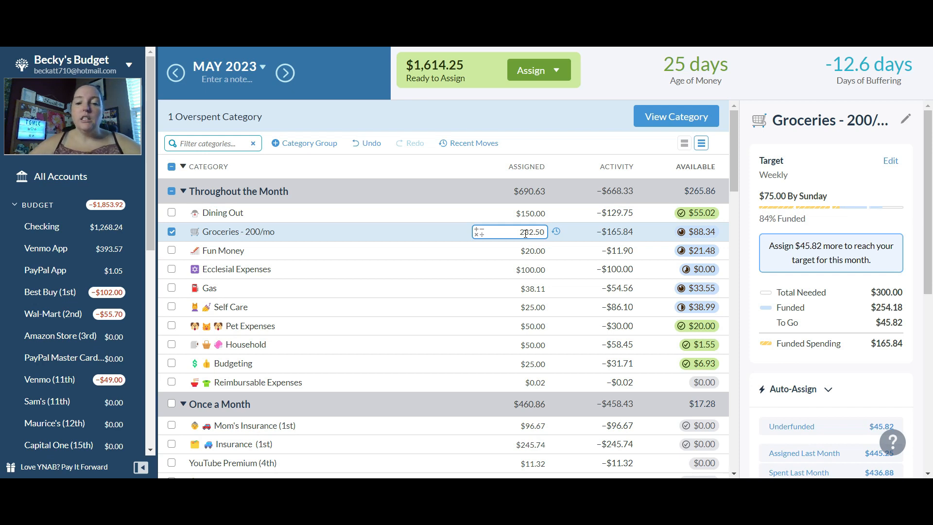
- Add $10 to the amount assigned to Fun Money and deselect the category
{"action": "left_click", "coordinate": [525, 250]}
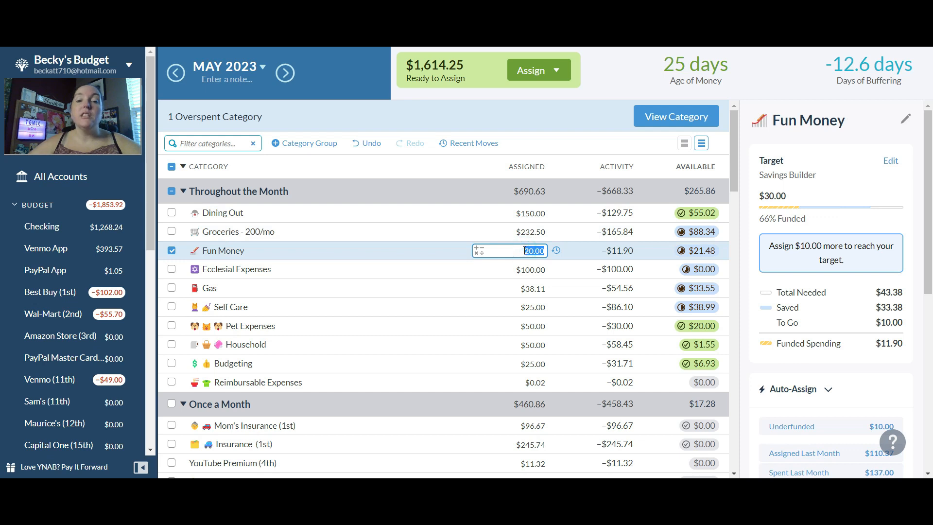
{"action": "key", "text": "End"}
{"action": "type", "text": "+10"}
{"action": "key", "text": "Return"}
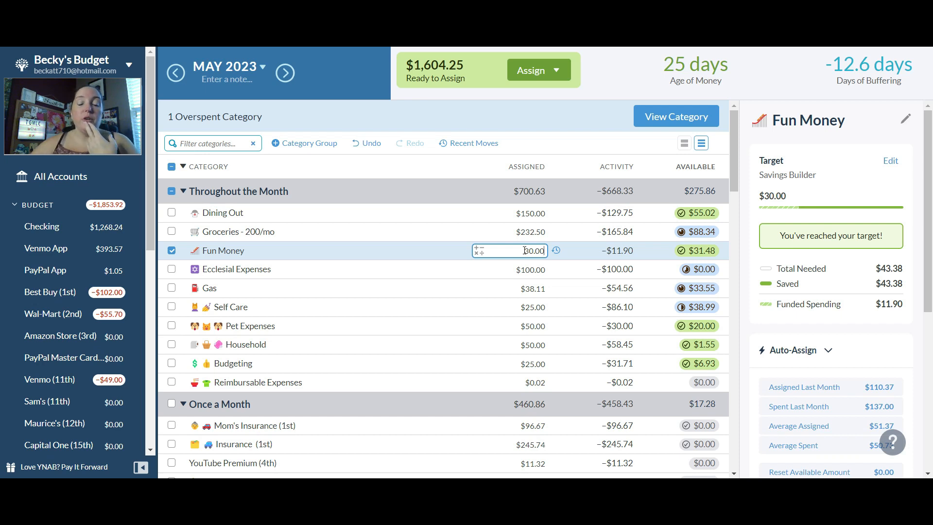
{"action": "left_click", "coordinate": [171, 251]}
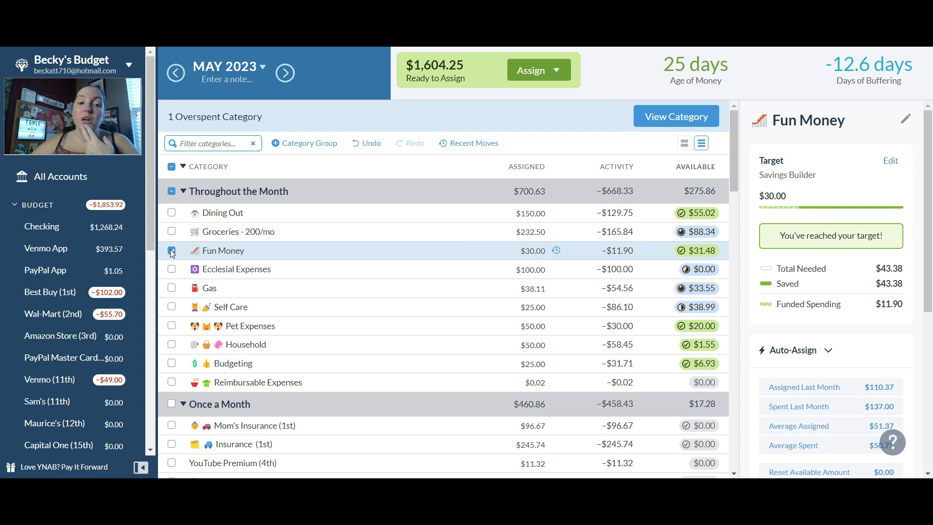
{"action": "left_click", "coordinate": [171, 250]}
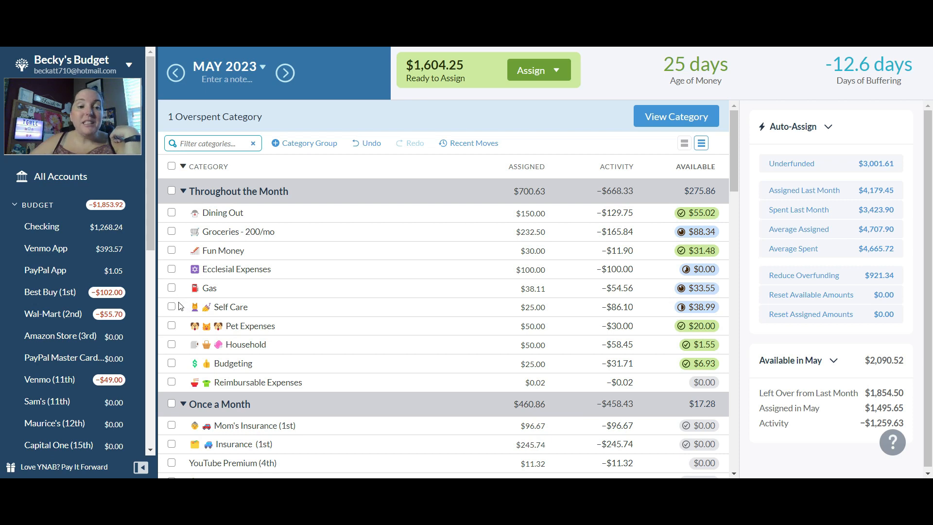
- Add $60 to the amount assigned to Ecclesial Expenses and deselect the category
{"action": "left_click", "coordinate": [172, 270]}
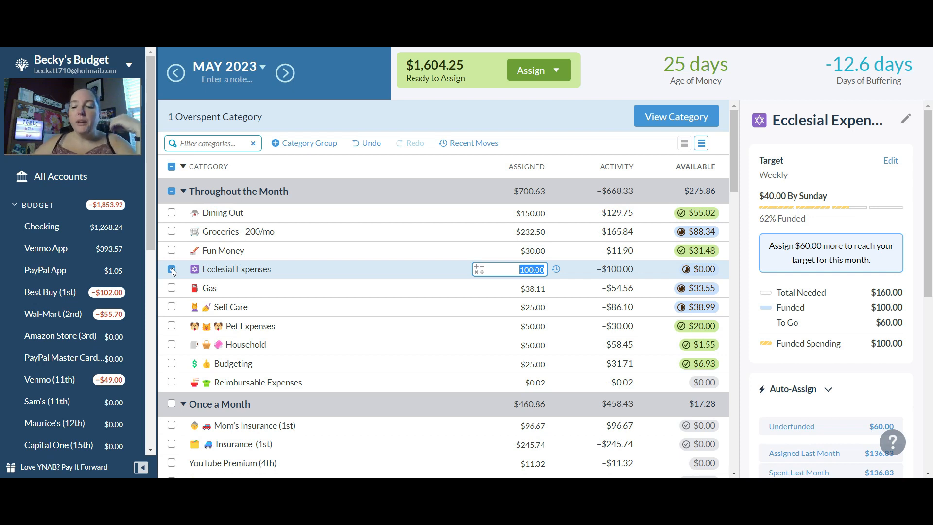
{"action": "type", "text": "+60"}
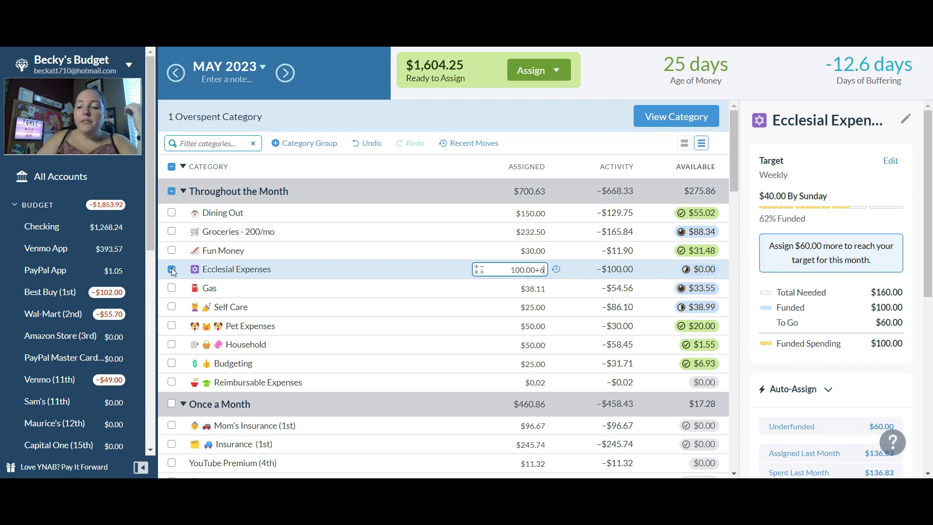
{"action": "key", "text": "Return"}
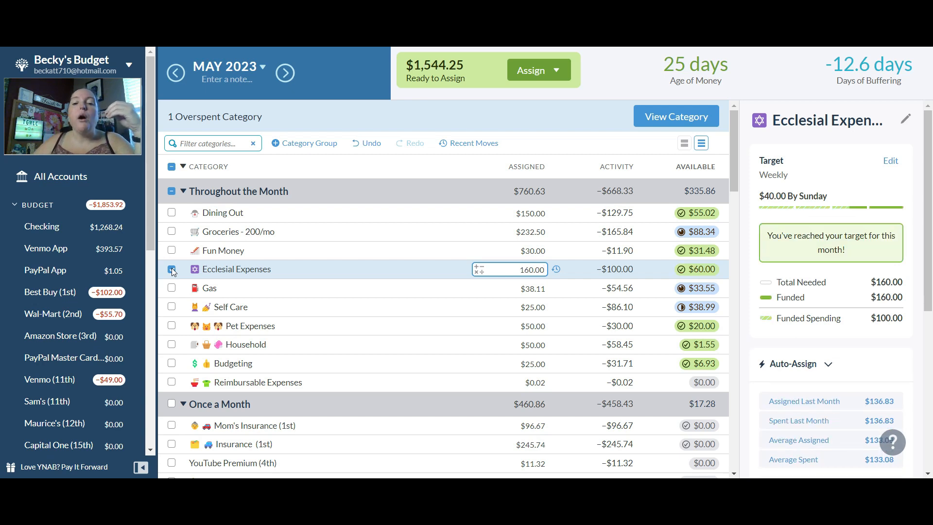
{"action": "key", "text": "Return"}
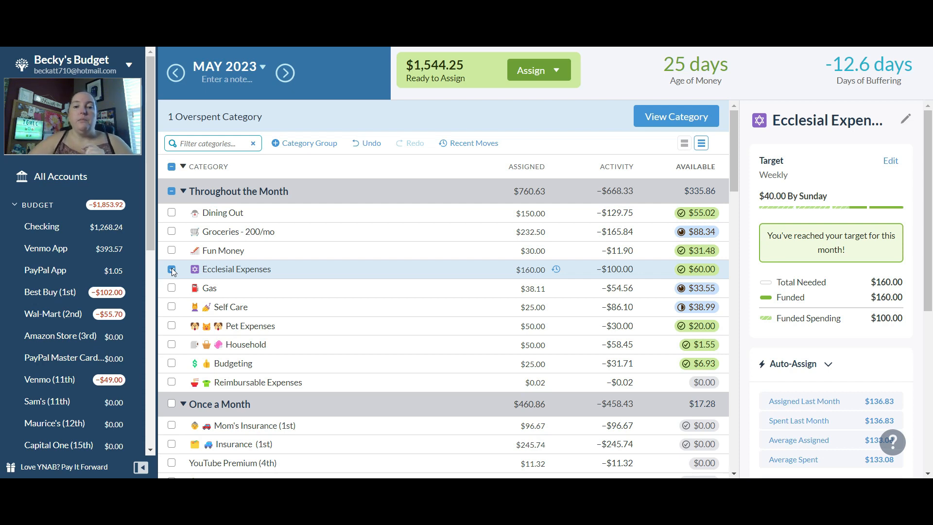
{"action": "left_click", "coordinate": [171, 269]}
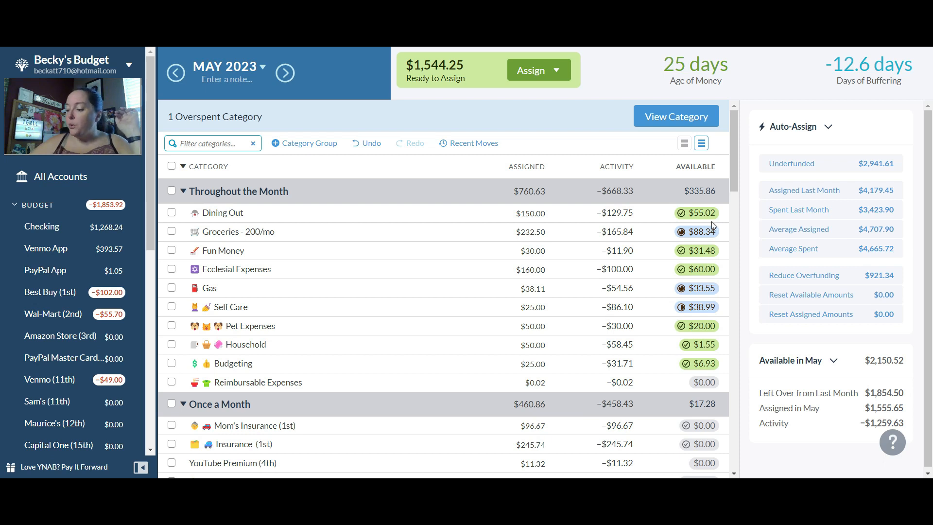
- Move Adobe Acrobat Pro (8th) below OneDrive/Mirosoft/Ink (15th) in the Once a Month group and restore the original order
{"action": "left_click", "coordinate": [734, 161]}
{"action": "left_click_drag", "start_coordinate": [734, 162], "coordinate": [745, 233]}
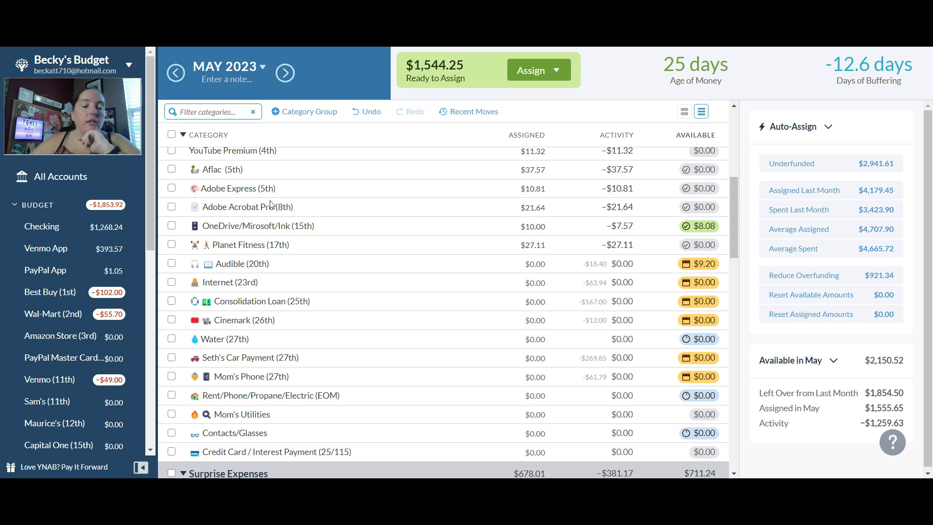
{"action": "left_click_drag", "start_coordinate": [264, 209], "coordinate": [264, 253]}
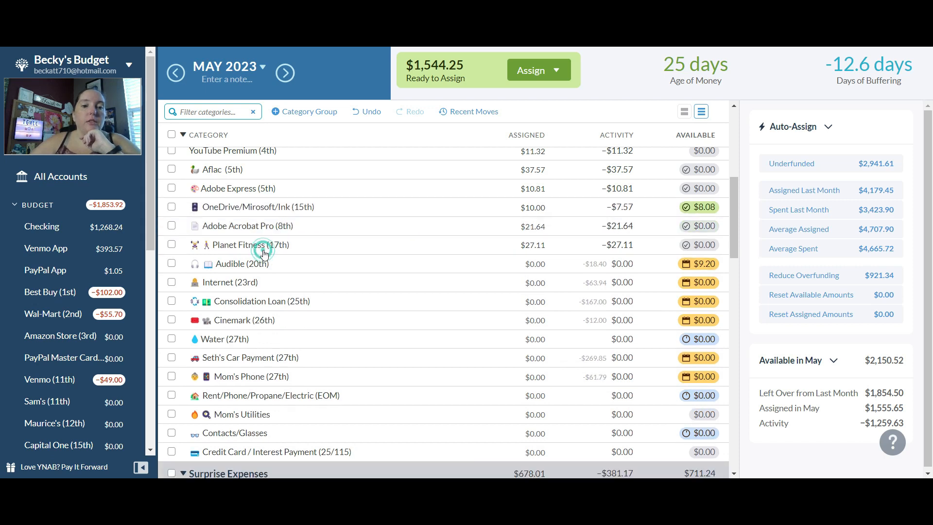
{"action": "left_click", "coordinate": [262, 242]}
{"action": "left_click_drag", "start_coordinate": [262, 226], "coordinate": [265, 203]}
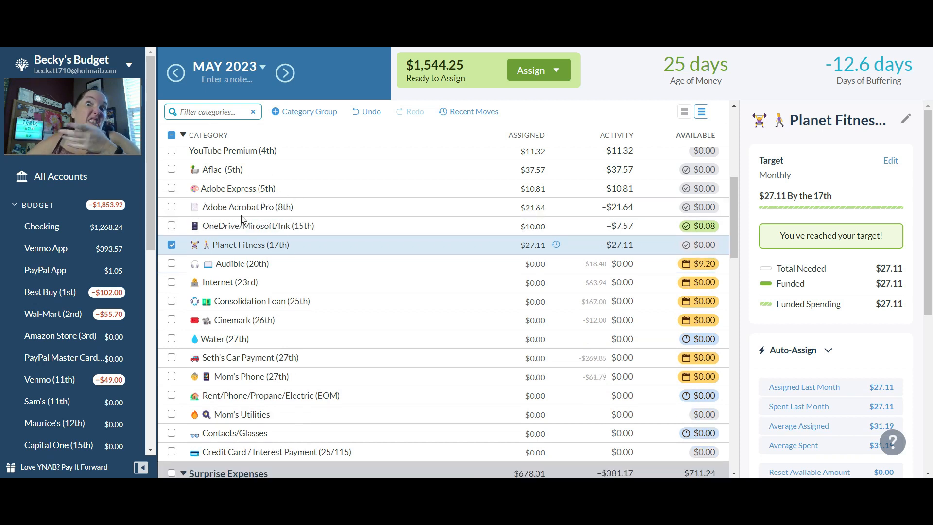
{"action": "left_click", "coordinate": [173, 246]}
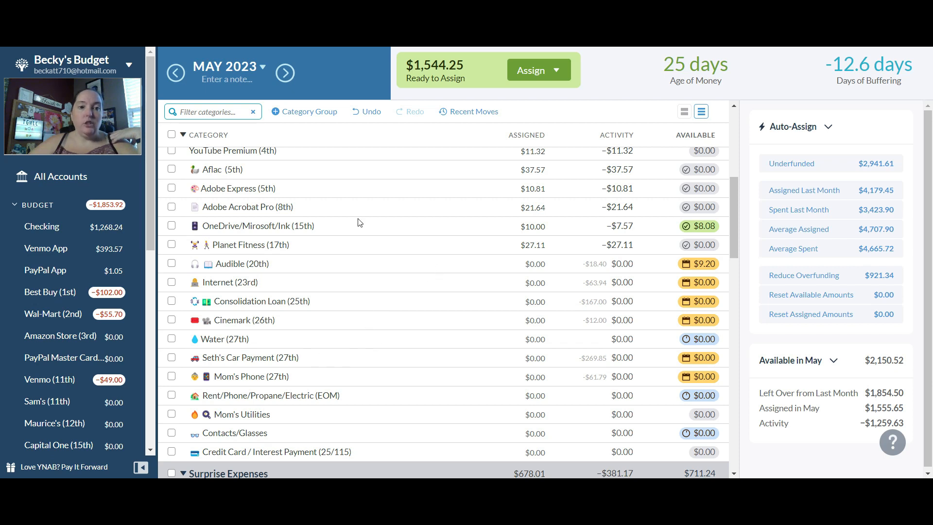
- Examine the YouTube Premium (4th) category's details and the other bills in the Once a Month group
{"action": "left_click", "coordinate": [291, 153]}
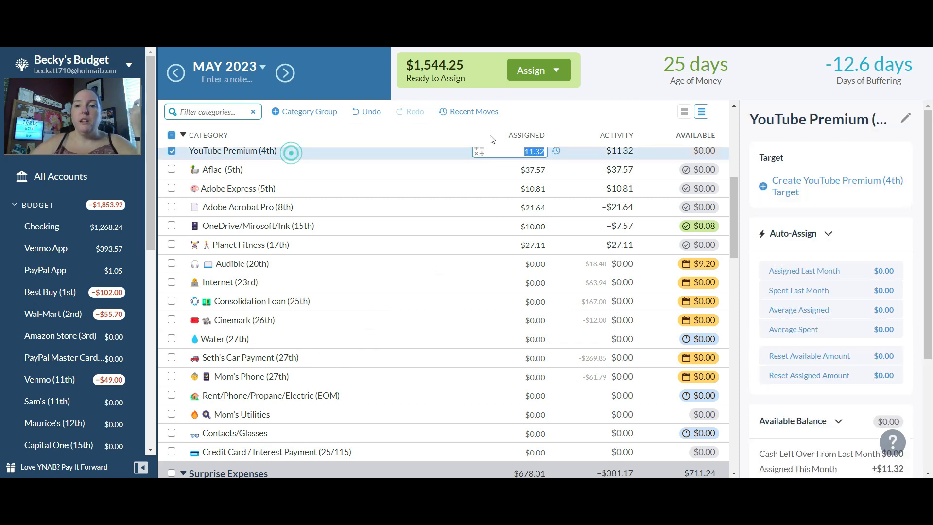
{"action": "left_click_drag", "start_coordinate": [730, 208], "coordinate": [731, 188]}
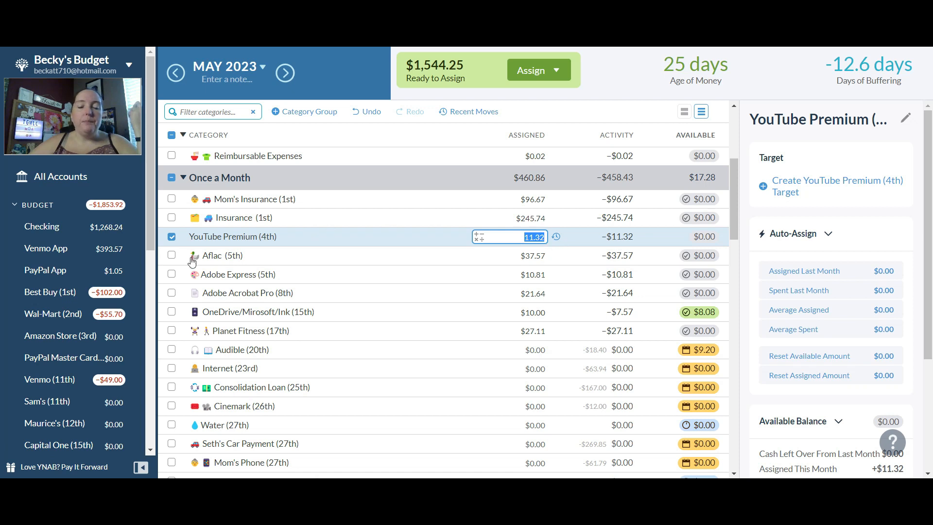
{"action": "left_click", "coordinate": [171, 237]}
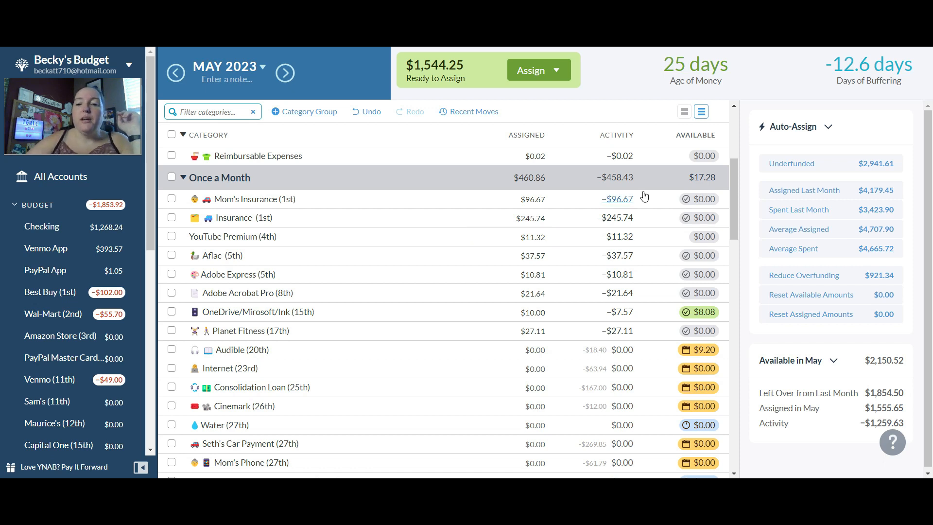
{"action": "left_click_drag", "start_coordinate": [733, 185], "coordinate": [732, 201]}
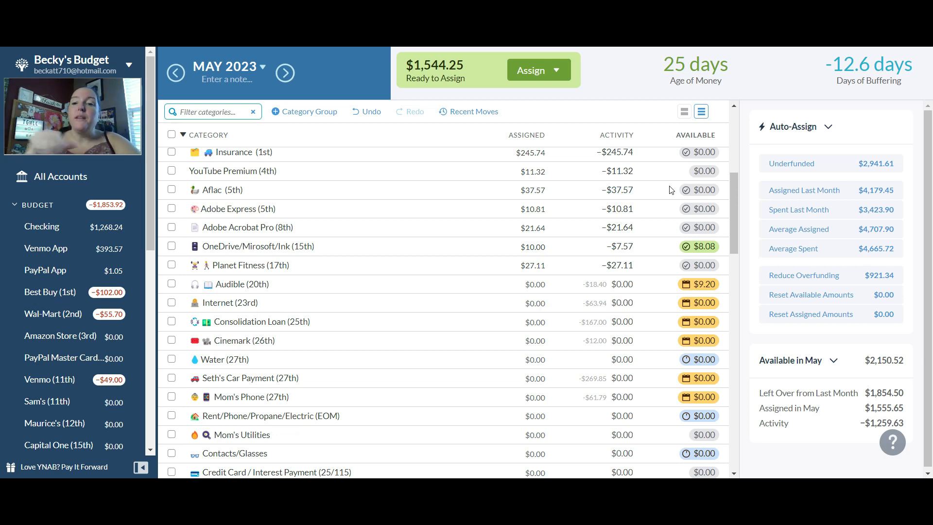
- Assign $9.20 to the Audible (20th) category for May 2023
{"action": "left_click_drag", "start_coordinate": [733, 188], "coordinate": [732, 211]}
{"action": "left_click", "coordinate": [536, 180]}
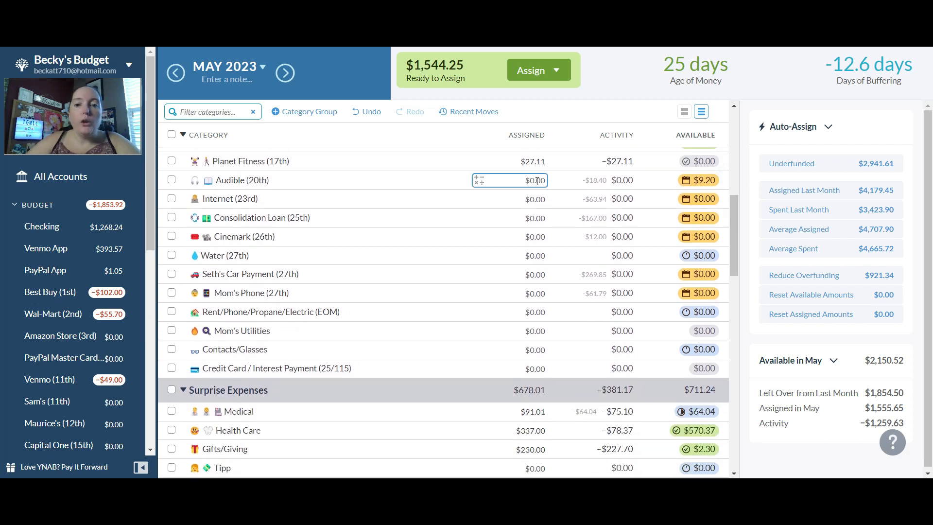
{"action": "left_click", "coordinate": [537, 181]}
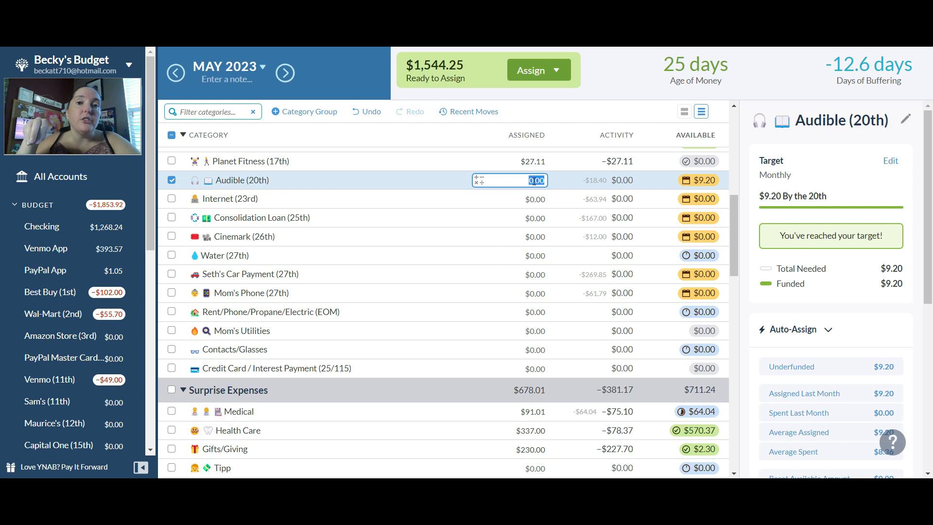
{"action": "type", "text": "9.2"}
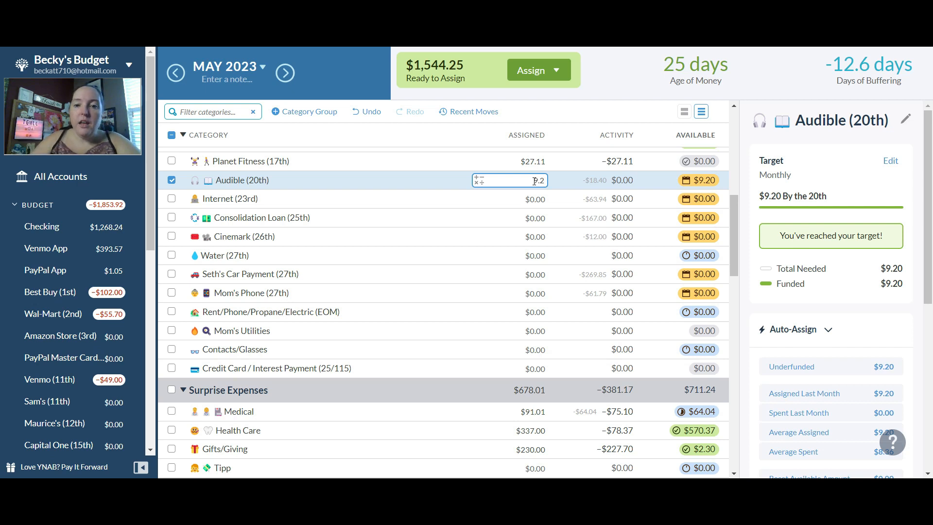
{"action": "key", "text": "Return"}
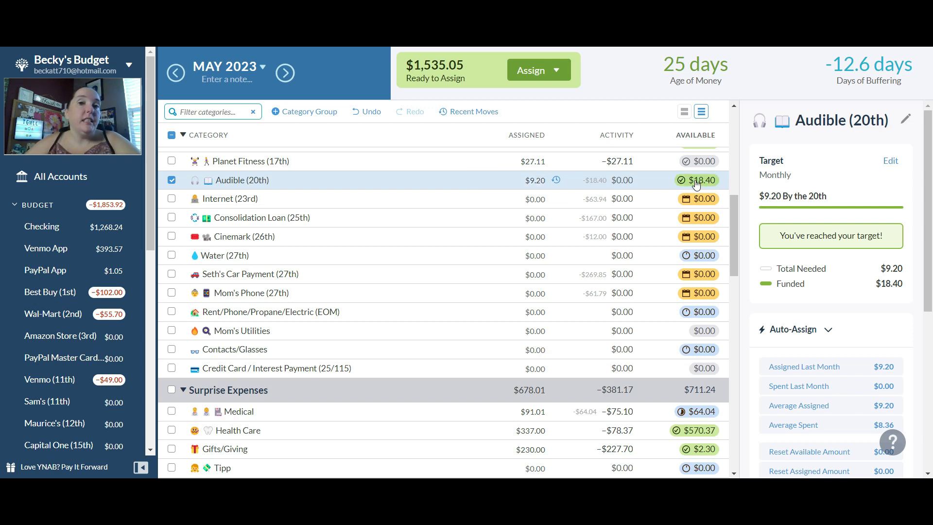
{"action": "mouse_move", "coordinate": [696, 183]}
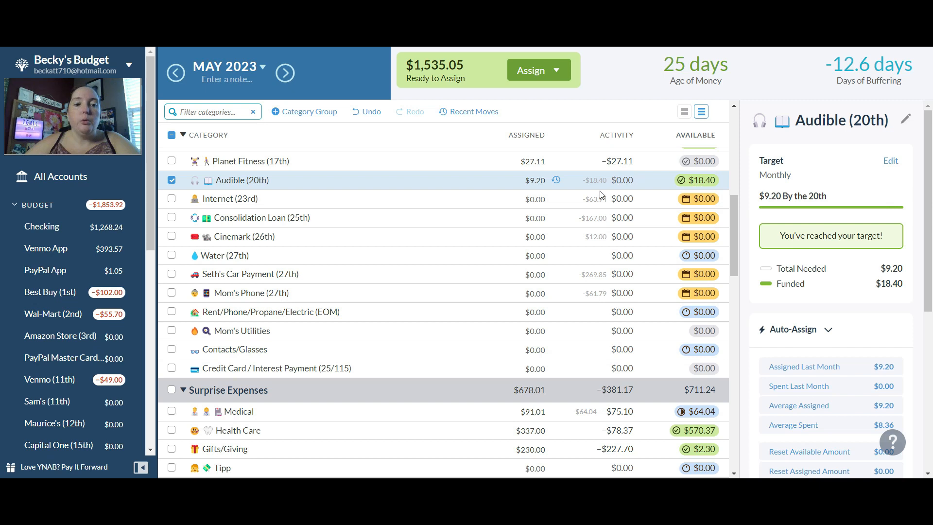
- Review the target details of Internet (23rd) and auto-assign its underfunded amount of $63.94
{"action": "left_click", "coordinate": [543, 199]}
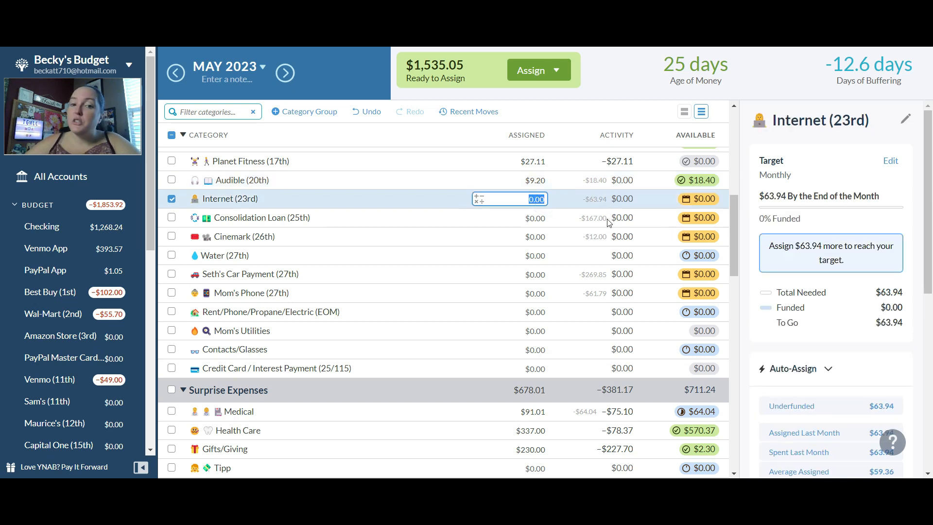
{"action": "left_click_drag", "start_coordinate": [927, 164], "coordinate": [924, 218]}
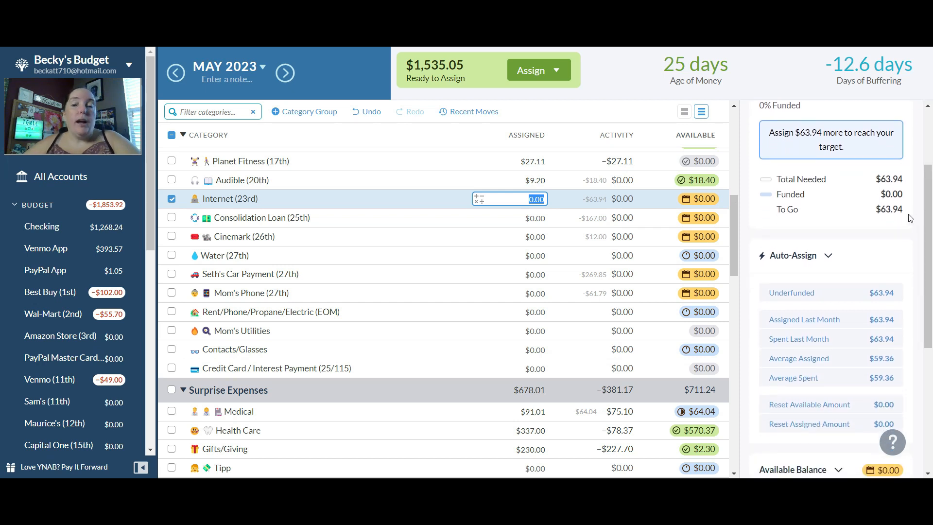
{"action": "left_click_drag", "start_coordinate": [929, 213], "coordinate": [931, 164]}
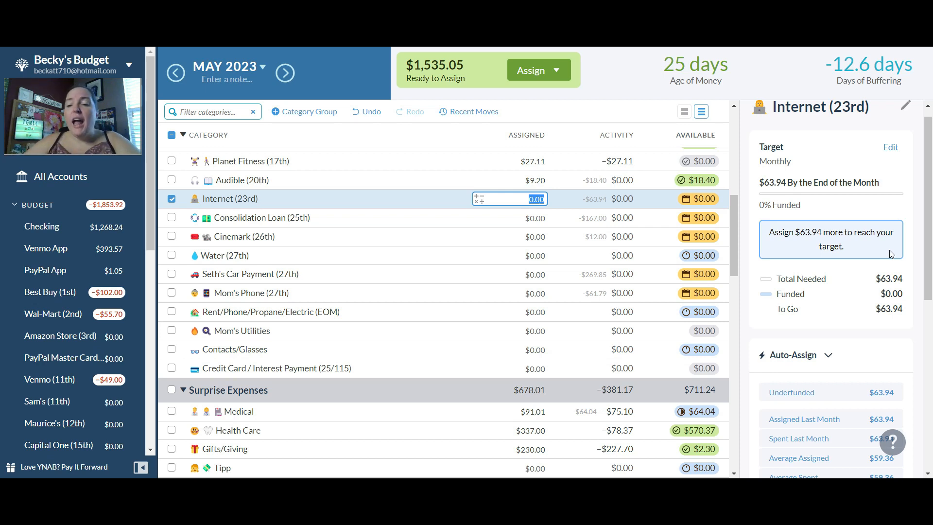
{"action": "left_click_drag", "start_coordinate": [927, 214], "coordinate": [929, 230]}
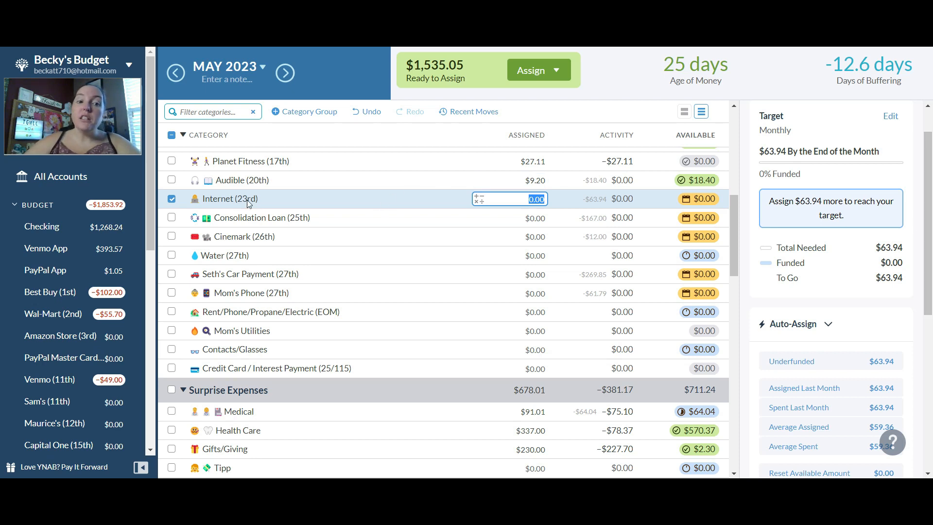
{"action": "left_click", "coordinate": [171, 218]}
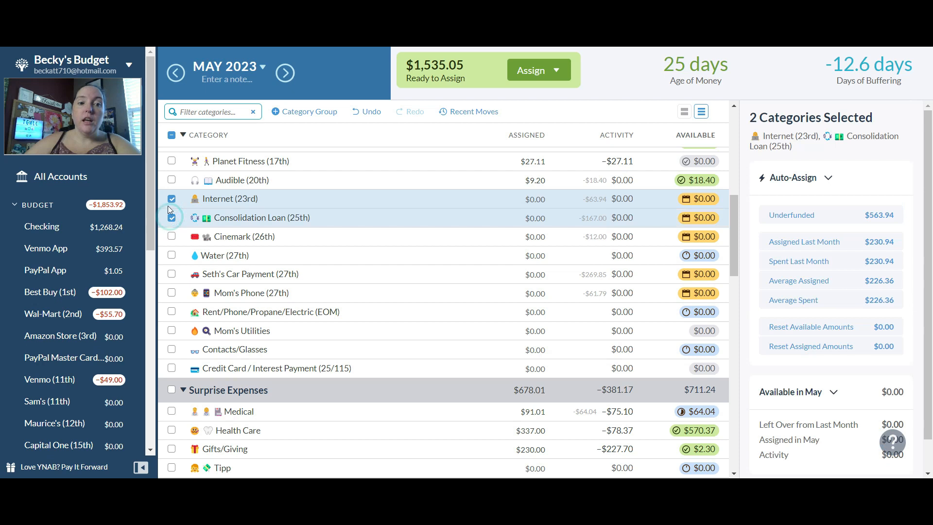
{"action": "left_click", "coordinate": [171, 179]}
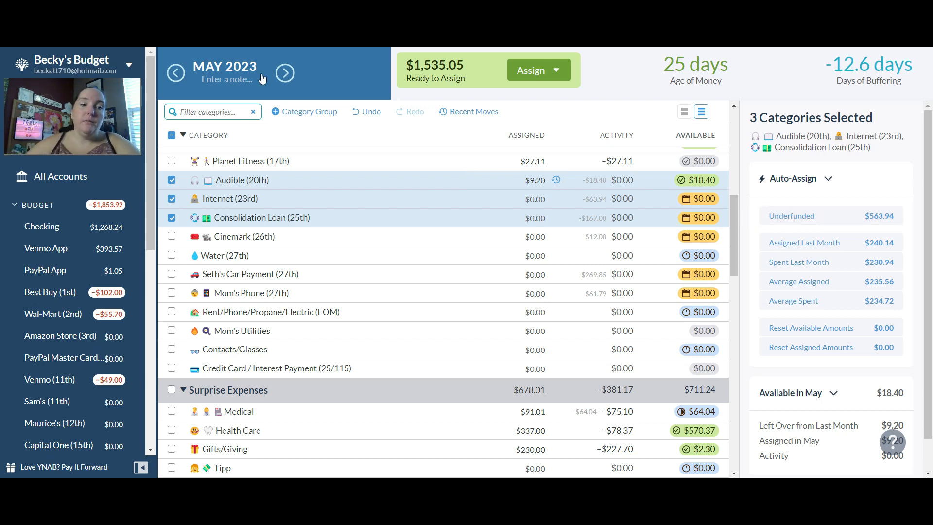
{"action": "left_click", "coordinate": [172, 182]}
{"action": "left_click", "coordinate": [173, 217]}
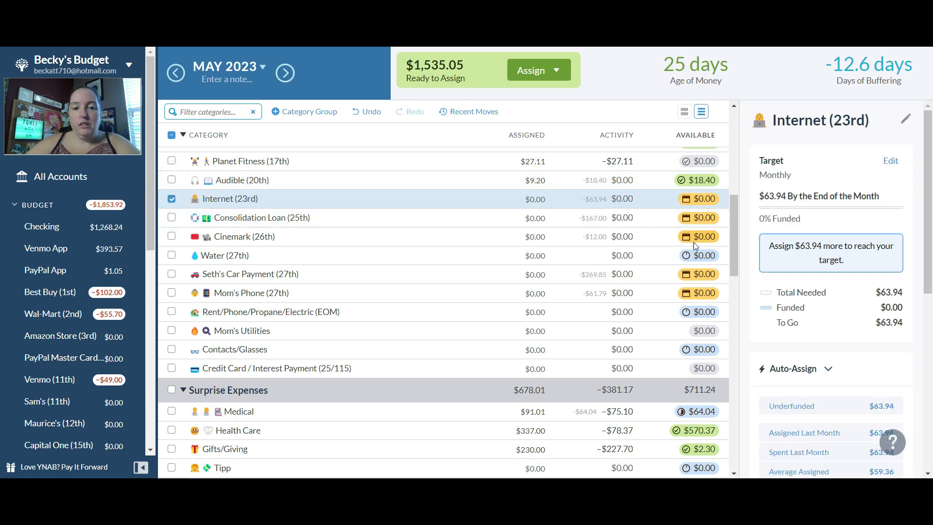
{"action": "left_click", "coordinate": [794, 412]}
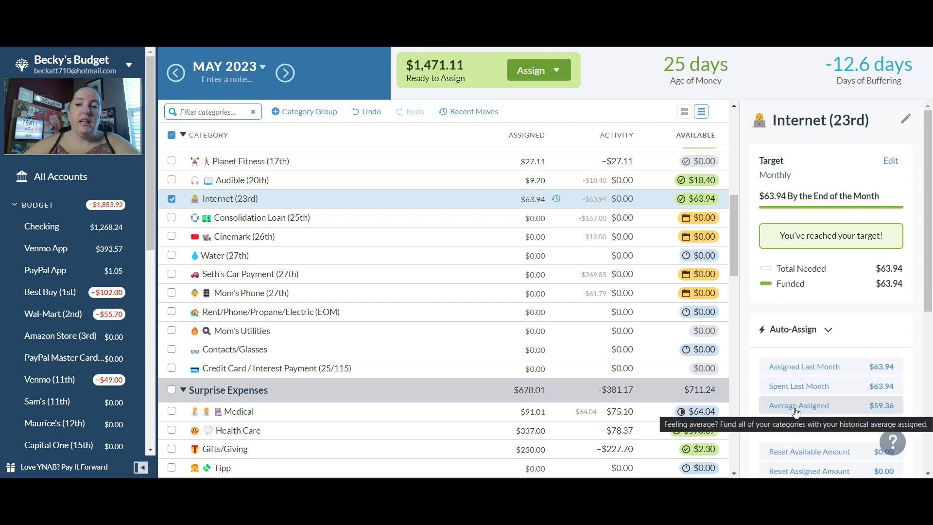
- Assign $167 to Consolidation Loan (25th), review its debt payment target, and deselect the category
{"action": "left_click", "coordinate": [499, 233]}
{"action": "left_click", "coordinate": [519, 218]}
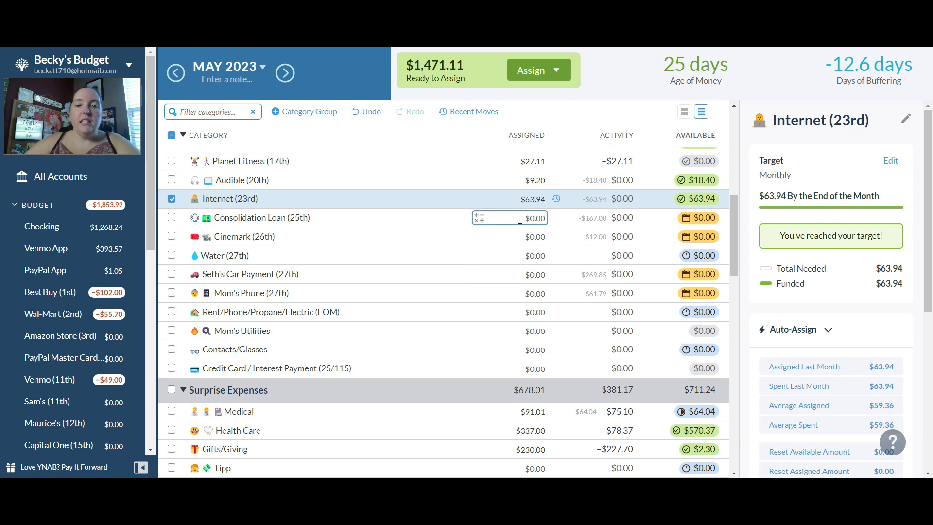
{"action": "type", "text": "167"}
{"action": "key", "text": "Return"}
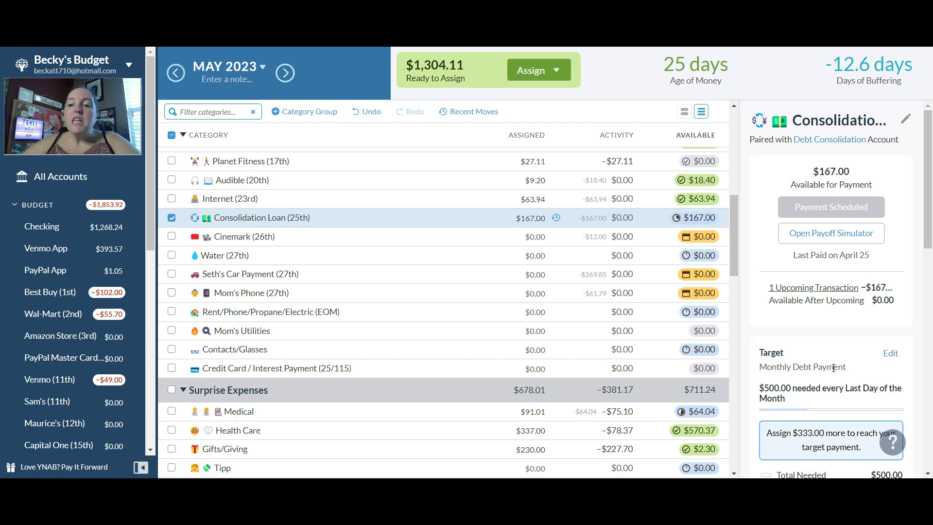
{"action": "scroll", "coordinate": [930, 185], "scroll_direction": "down", "scroll_amount": 4}
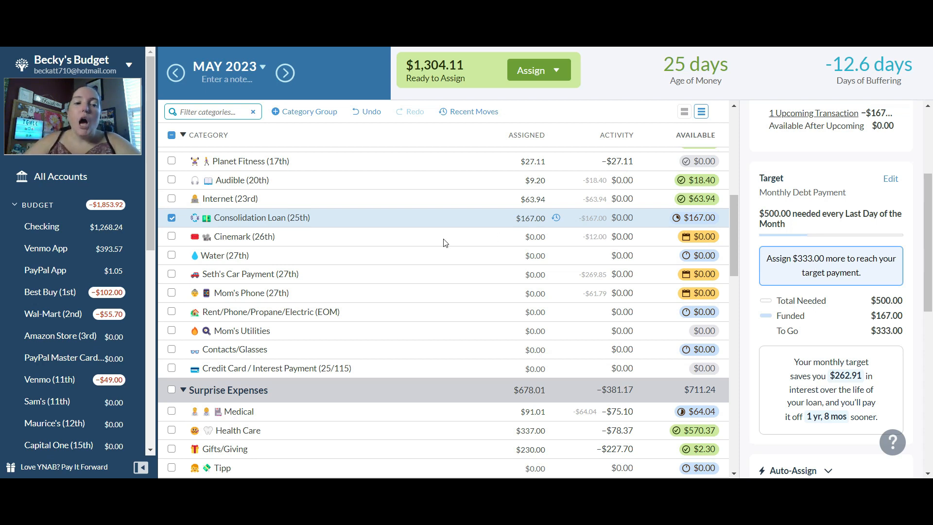
{"action": "left_click", "coordinate": [173, 218]}
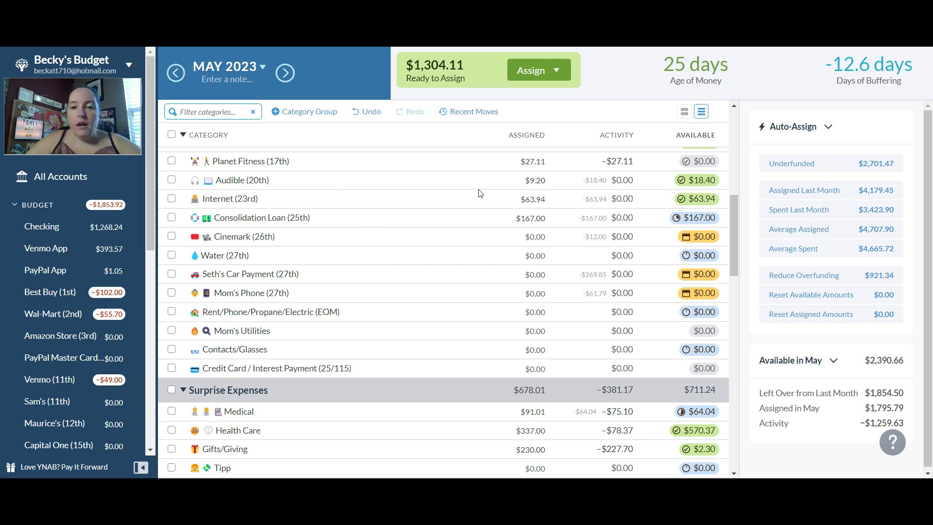
- Set the amount assigned to Consolidation Loan (25th) to $170 and deselect the category
{"action": "left_click", "coordinate": [525, 217]}
{"action": "type", "text": "170"}
{"action": "key", "text": "Return"}
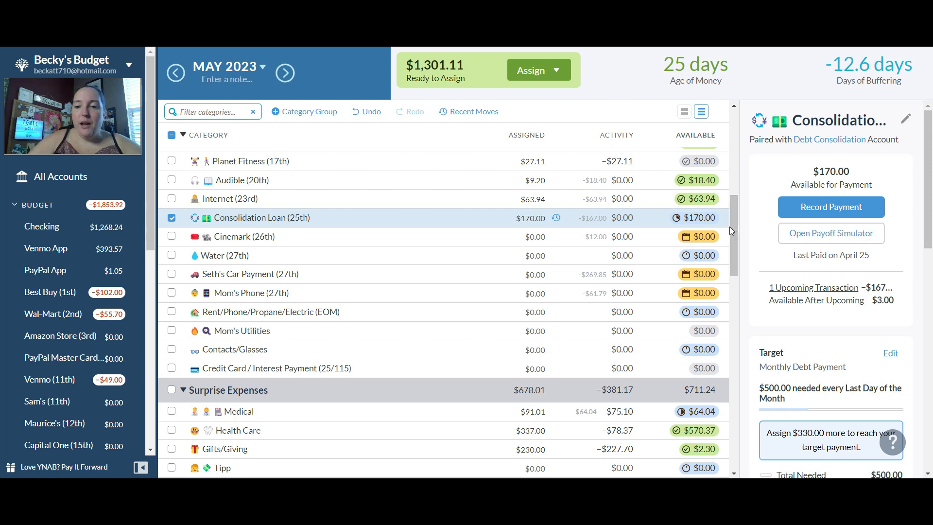
{"action": "left_click_drag", "start_coordinate": [735, 229], "coordinate": [735, 237]}
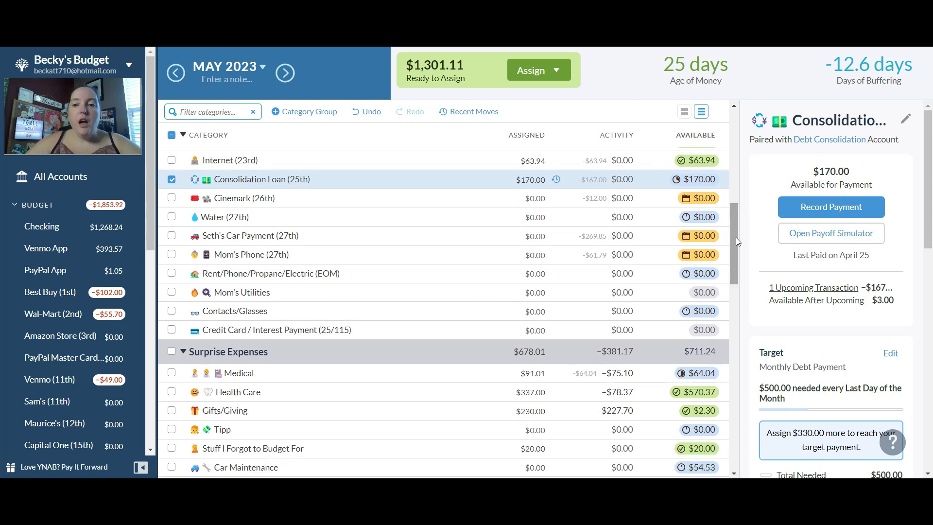
{"action": "left_click", "coordinate": [538, 199]}
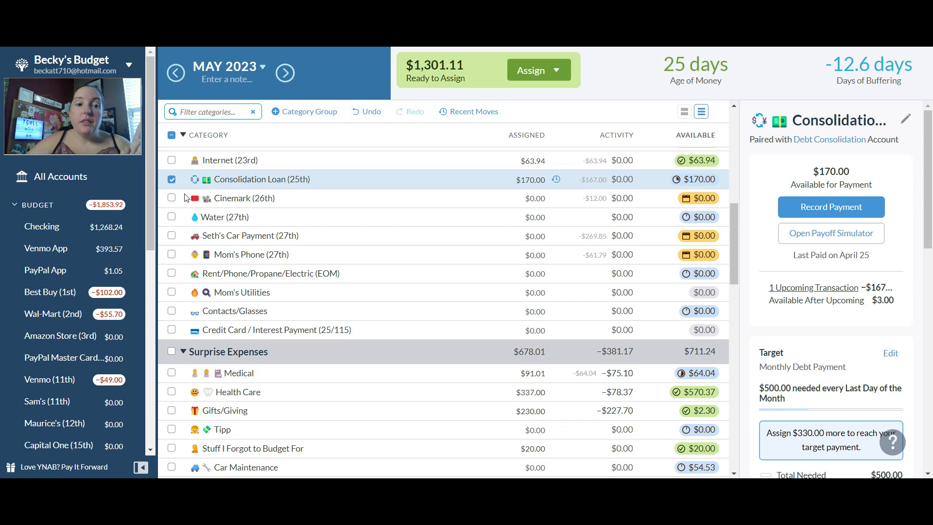
{"action": "left_click", "coordinate": [172, 180]}
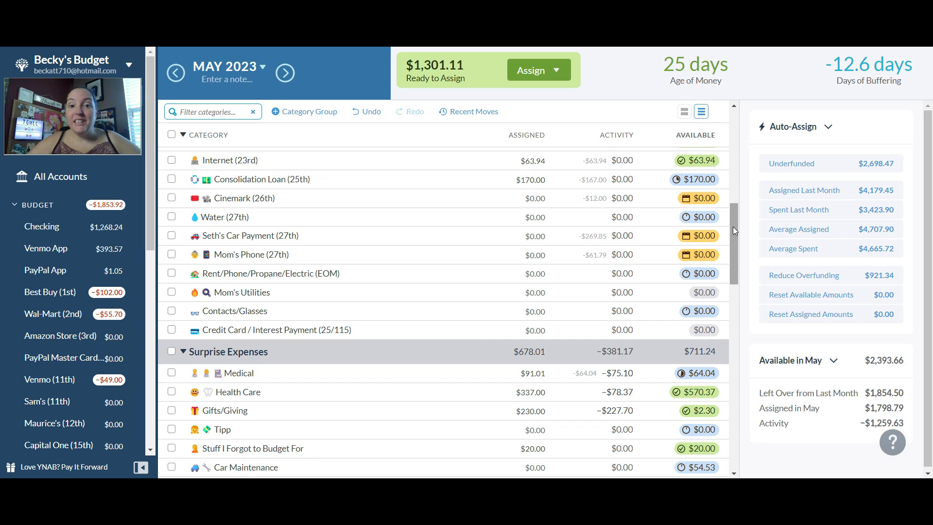
- Examine the April 2023 activity of the Medical category under Surprise Expenses and return to May 2023
{"action": "left_click_drag", "start_coordinate": [733, 227], "coordinate": [732, 266]}
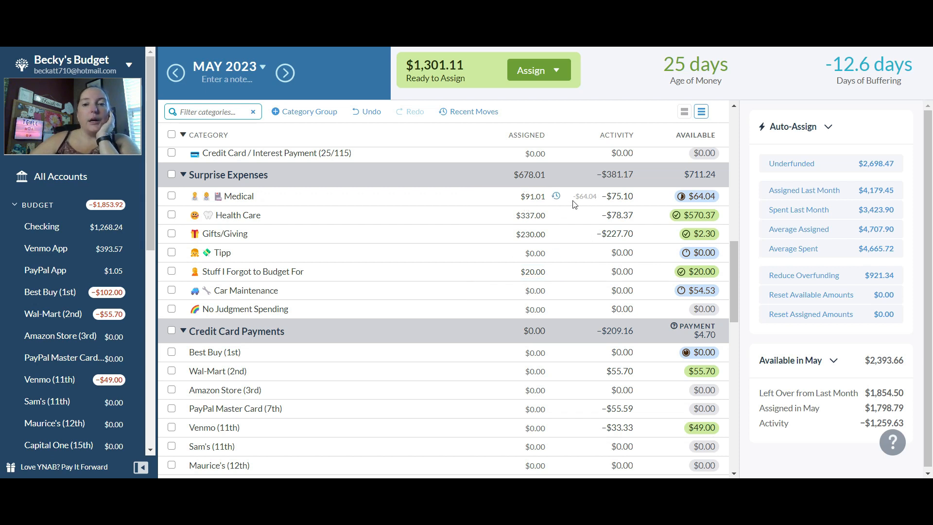
{"action": "mouse_move", "coordinate": [591, 204]}
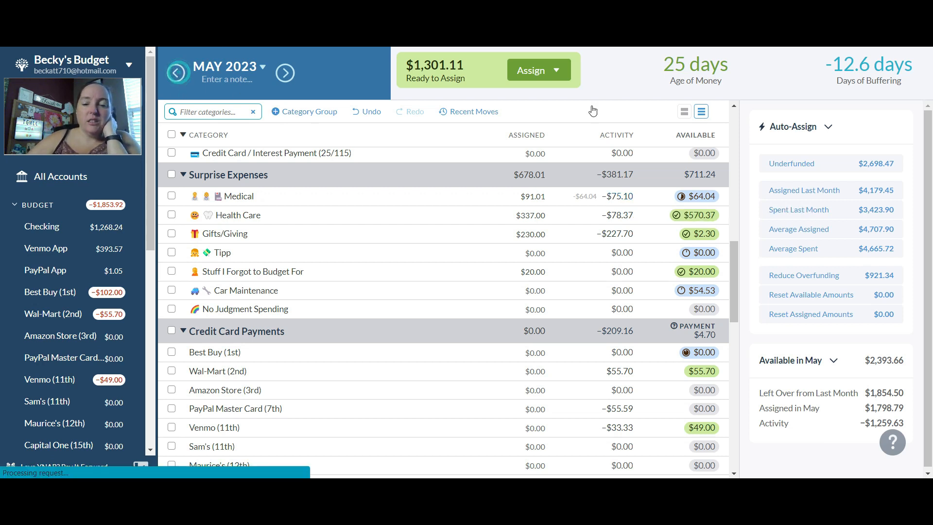
{"action": "left_click", "coordinate": [176, 72]}
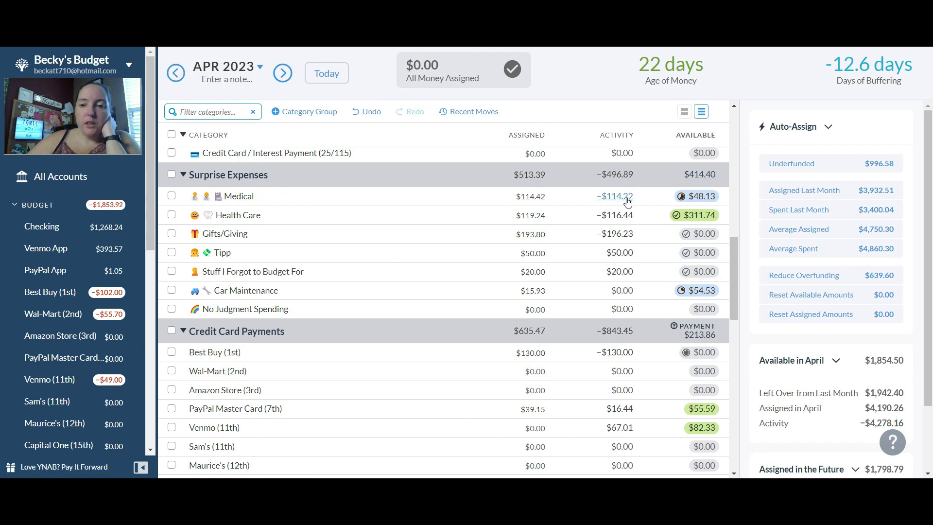
{"action": "left_click", "coordinate": [616, 197]}
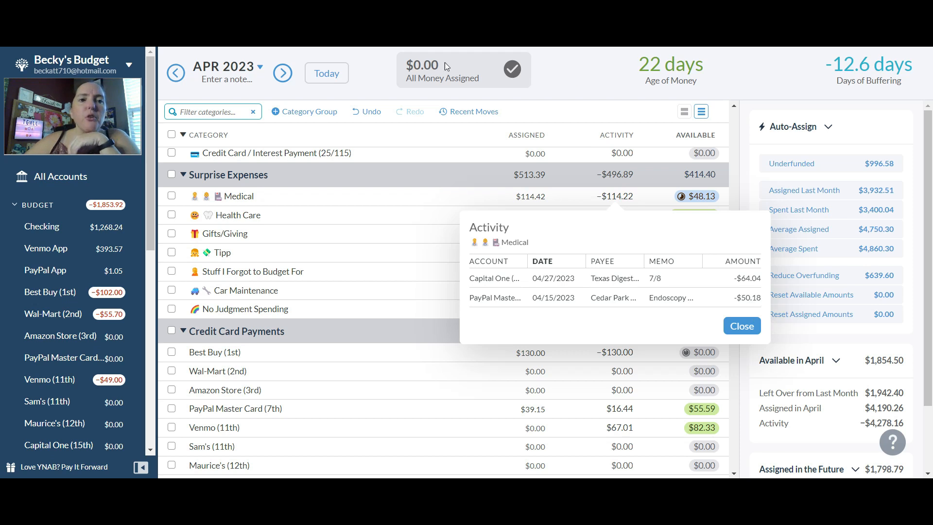
{"action": "left_click", "coordinate": [288, 79]}
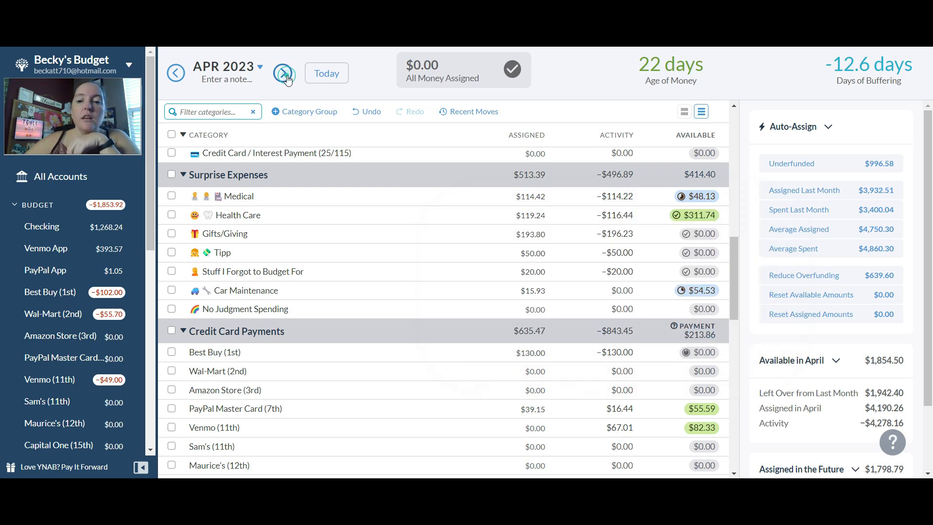
{"action": "left_click", "coordinate": [283, 73]}
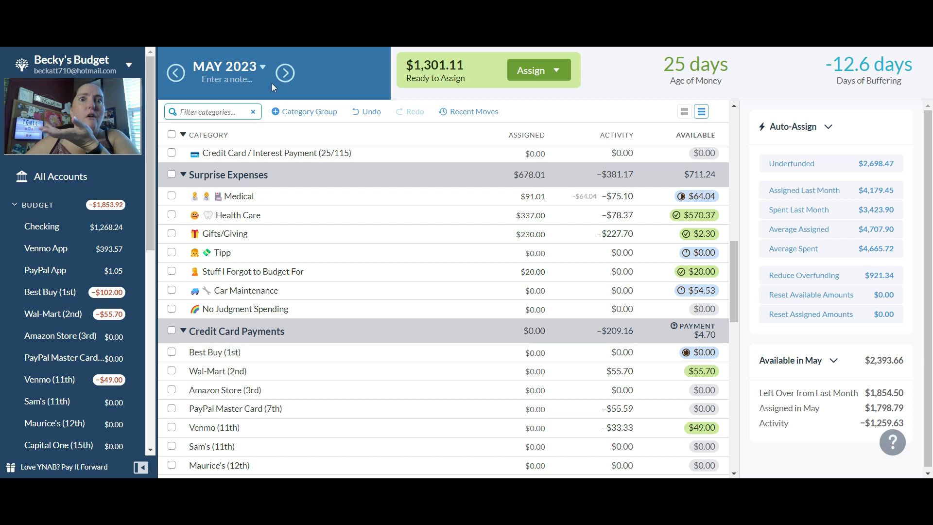
- Look through the budget accounts and examine the Medical category's May 2023 activity, upcoming transaction and available amount
{"action": "left_click_drag", "start_coordinate": [148, 104], "coordinate": [159, 162]}
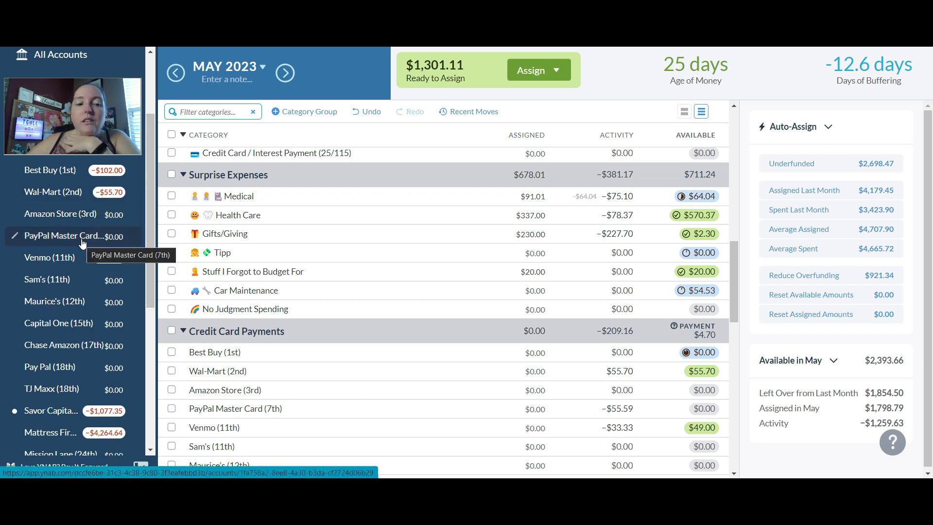
{"action": "left_click_drag", "start_coordinate": [149, 232], "coordinate": [150, 148]}
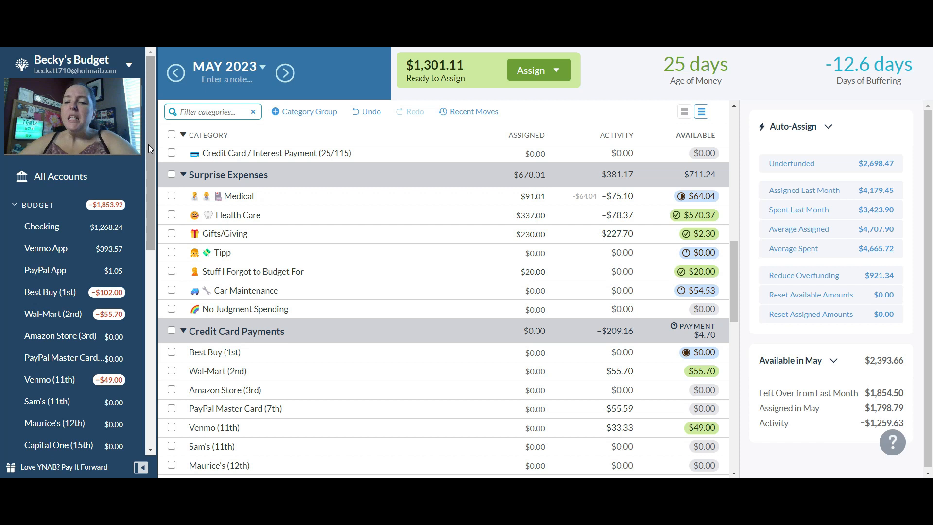
{"action": "left_click", "coordinate": [619, 199]}
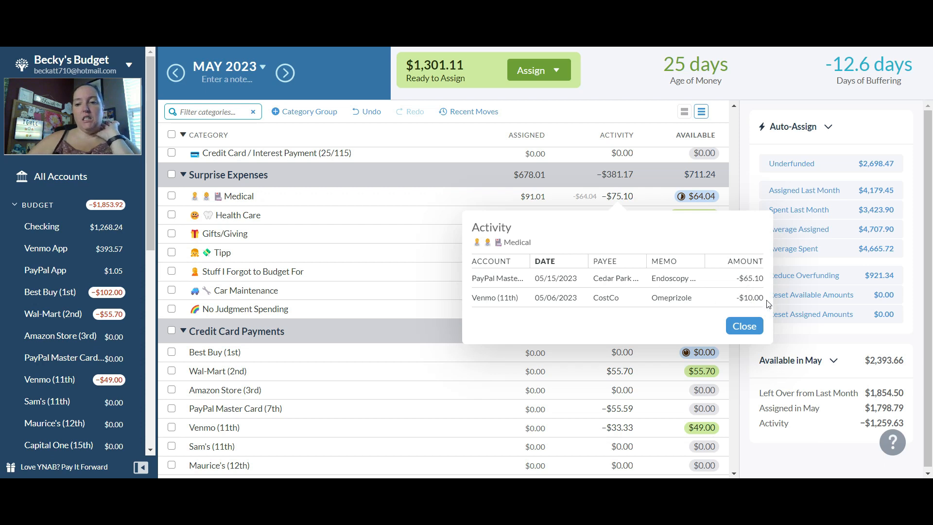
{"action": "left_click", "coordinate": [743, 326]}
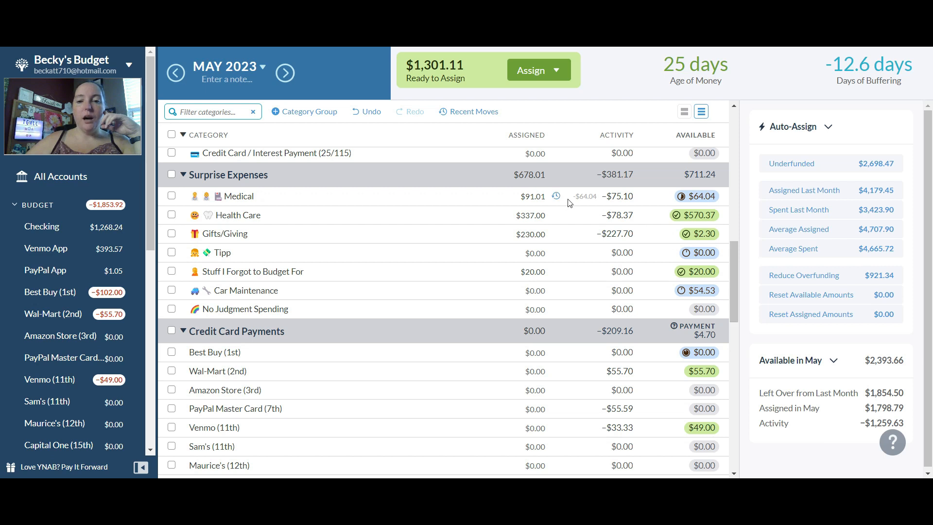
{"action": "mouse_move", "coordinate": [585, 200]}
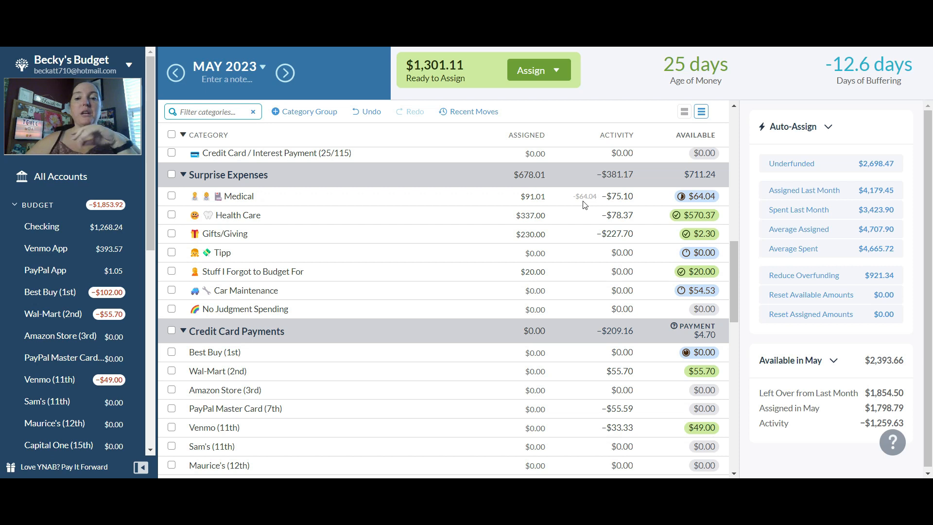
{"action": "mouse_move", "coordinate": [701, 223]}
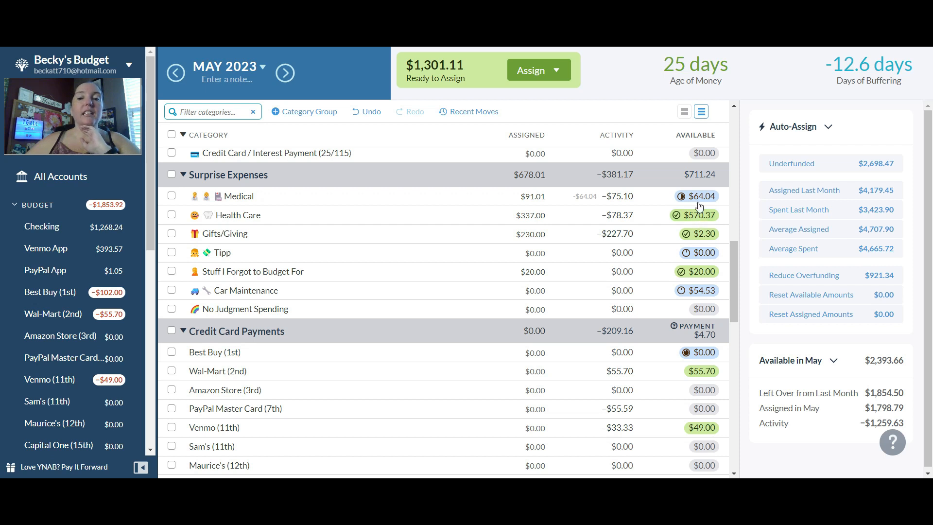
{"action": "mouse_move", "coordinate": [701, 201]}
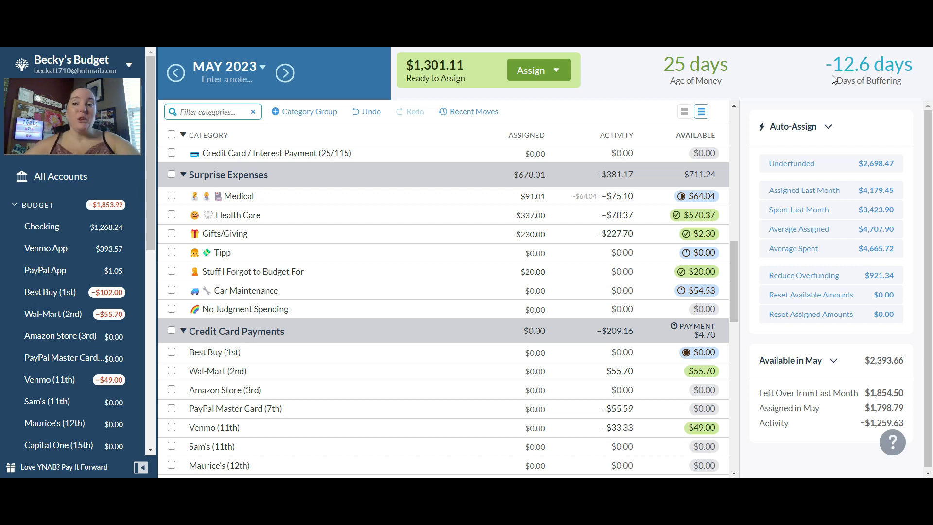
{"action": "mouse_move", "coordinate": [832, 79]}
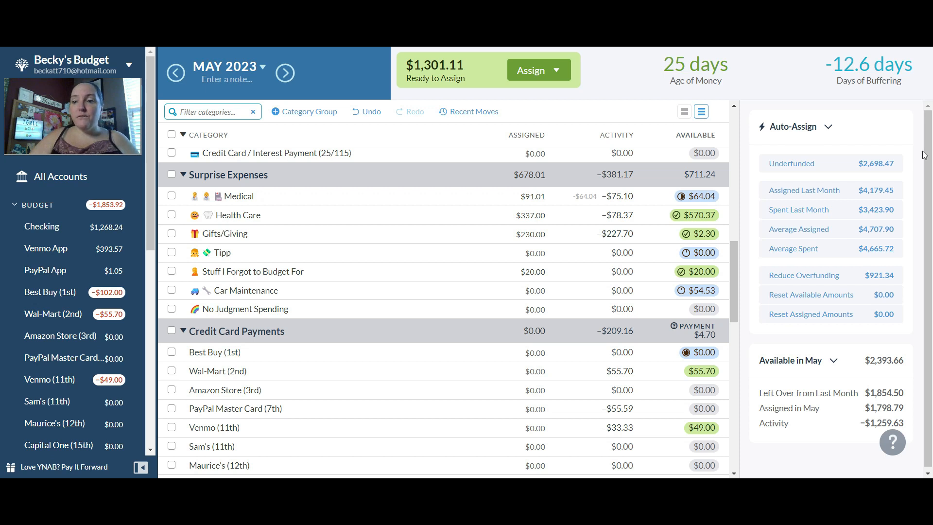
- Assign $100 to Savor Capital One (20th) under Credit Card Payments and deselect the category
{"action": "scroll", "coordinate": [925, 136], "scroll_direction": "down", "scroll_amount": 1}
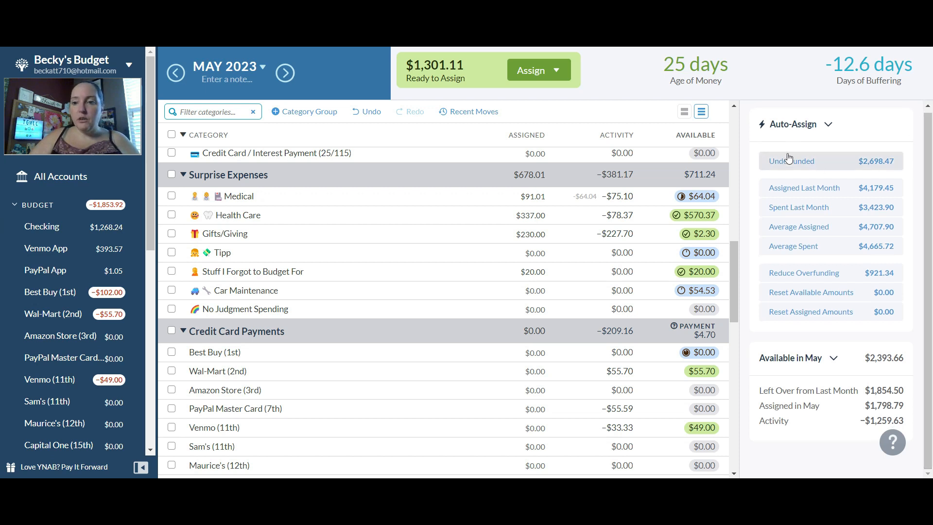
{"action": "left_click_drag", "start_coordinate": [738, 258], "coordinate": [736, 322]}
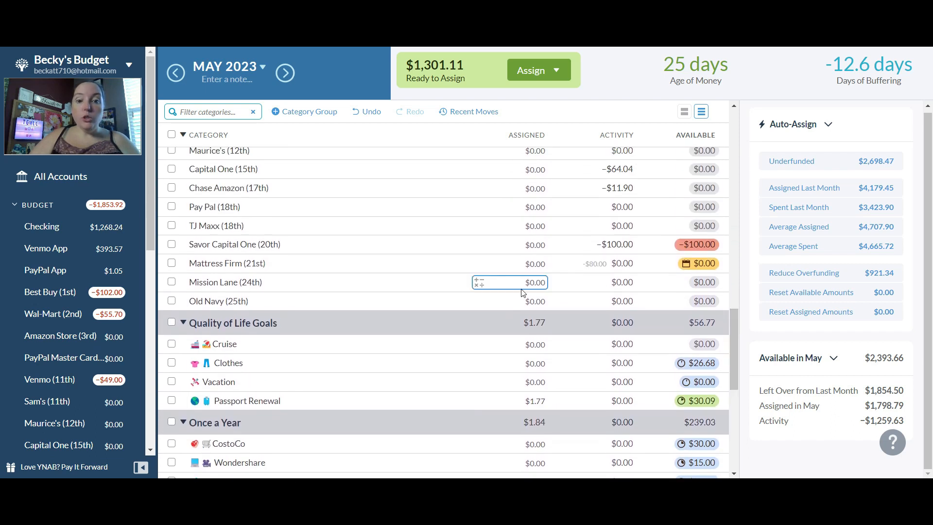
{"action": "left_click", "coordinate": [537, 247]}
{"action": "type", "text": "100"}
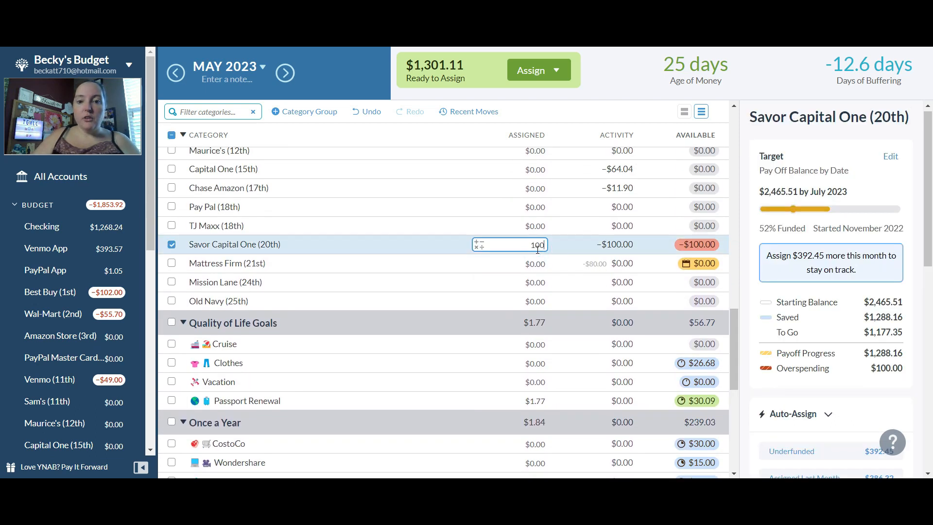
{"action": "key", "text": "Return"}
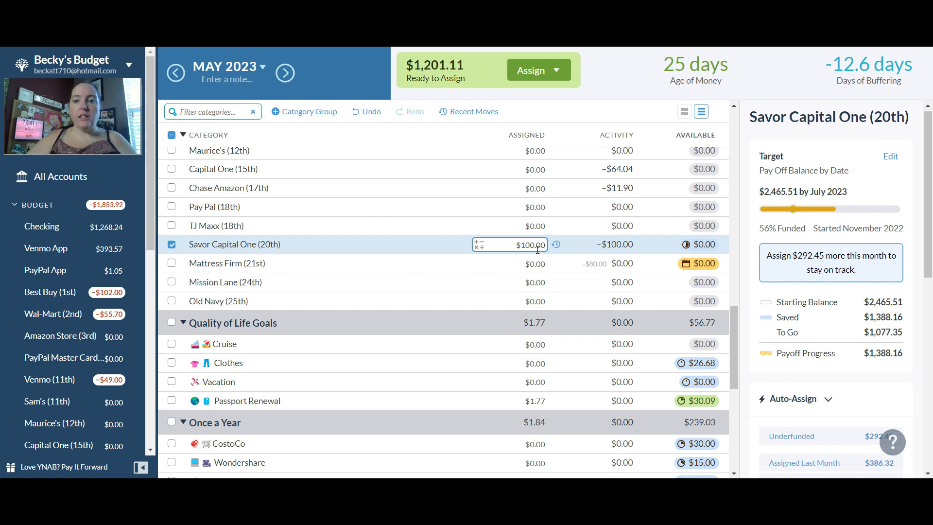
{"action": "left_click", "coordinate": [172, 246]}
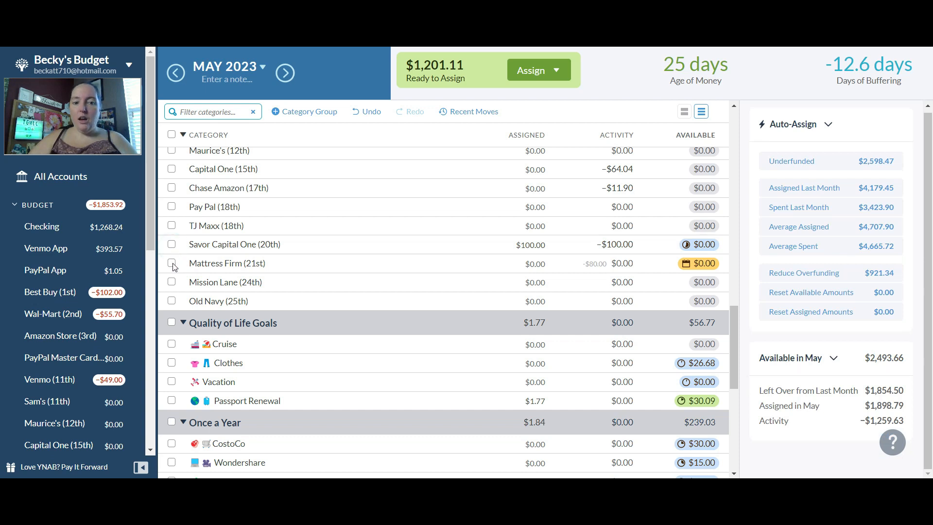
- Assign $80 to Mattress Firm (21st) under Credit Card Payments and deselect the category
{"action": "left_click", "coordinate": [171, 263]}
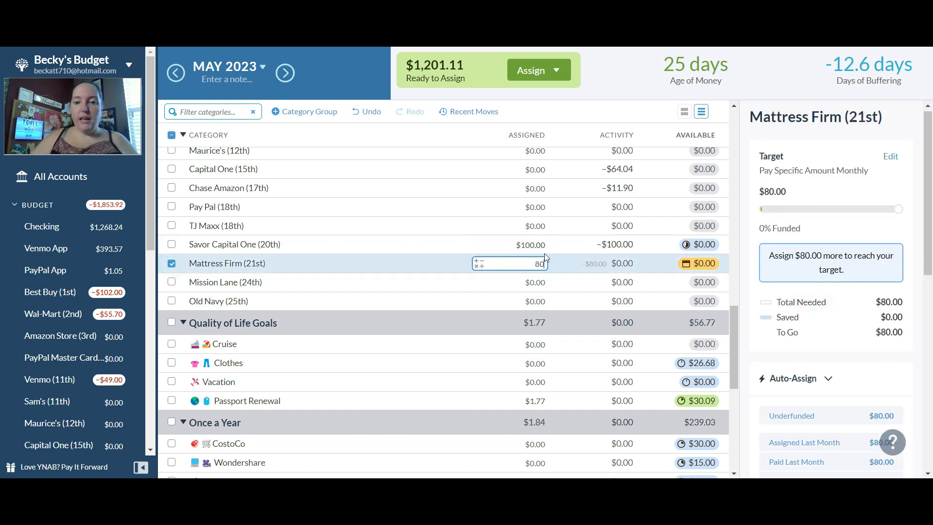
{"action": "type", "text": "80"}
{"action": "key", "text": "Return"}
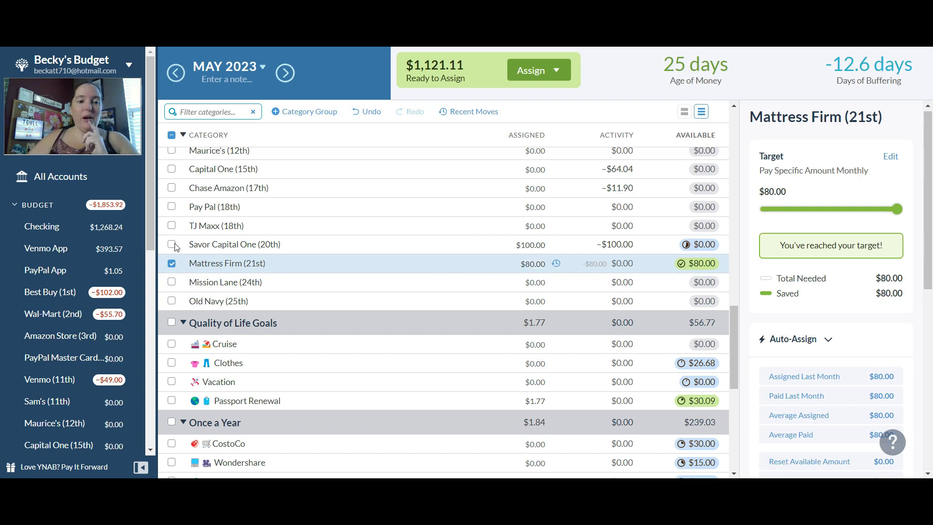
{"action": "left_click", "coordinate": [172, 263]}
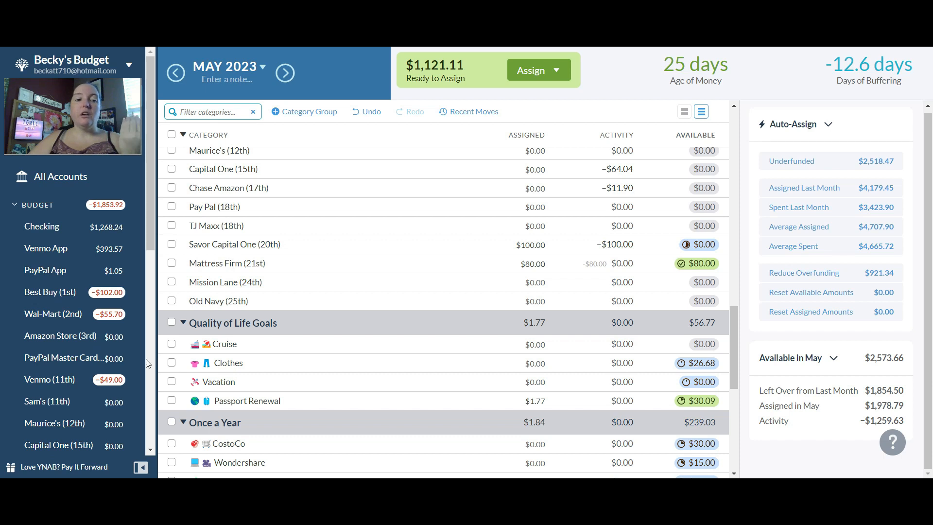
- Assign $1,121.11 to the Week 5 category in the Weekly Breakdown group
{"action": "left_click_drag", "start_coordinate": [150, 235], "coordinate": [150, 343]}
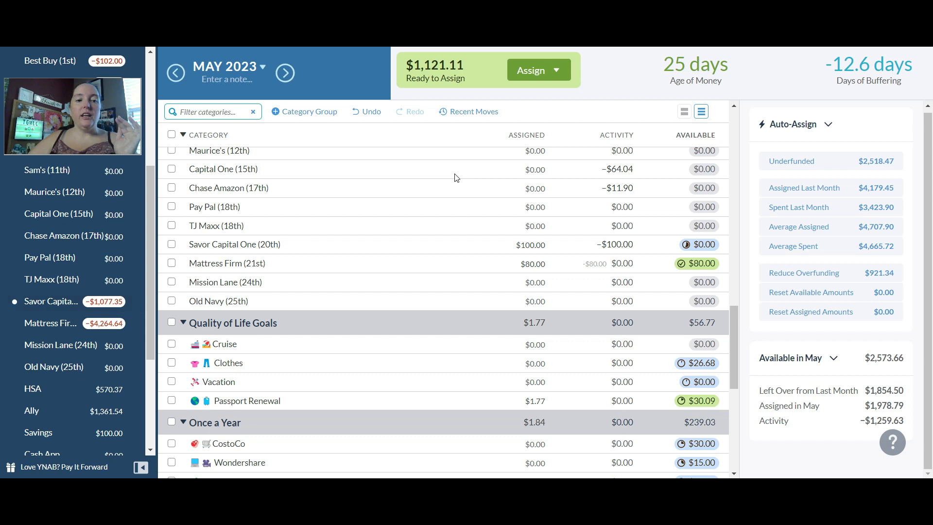
{"action": "left_click_drag", "start_coordinate": [732, 341], "coordinate": [732, 309]}
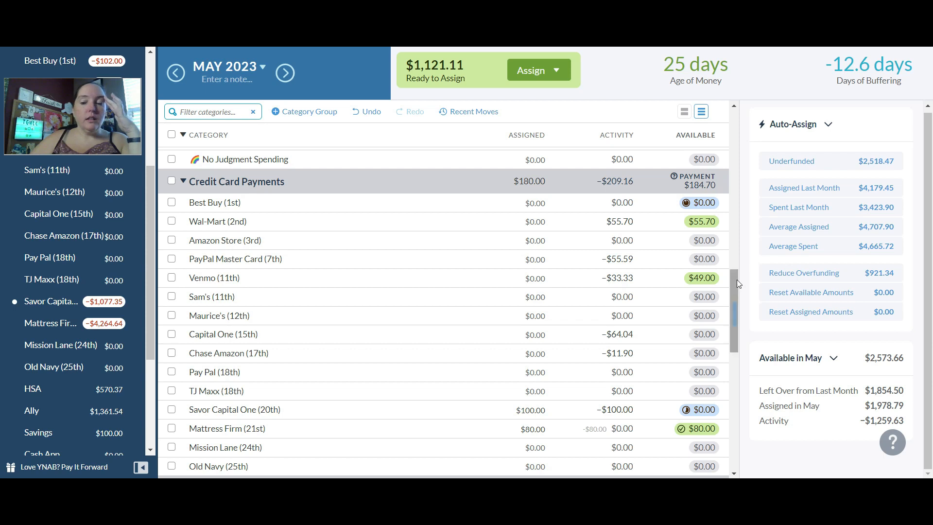
{"action": "left_click_drag", "start_coordinate": [736, 290], "coordinate": [735, 296]}
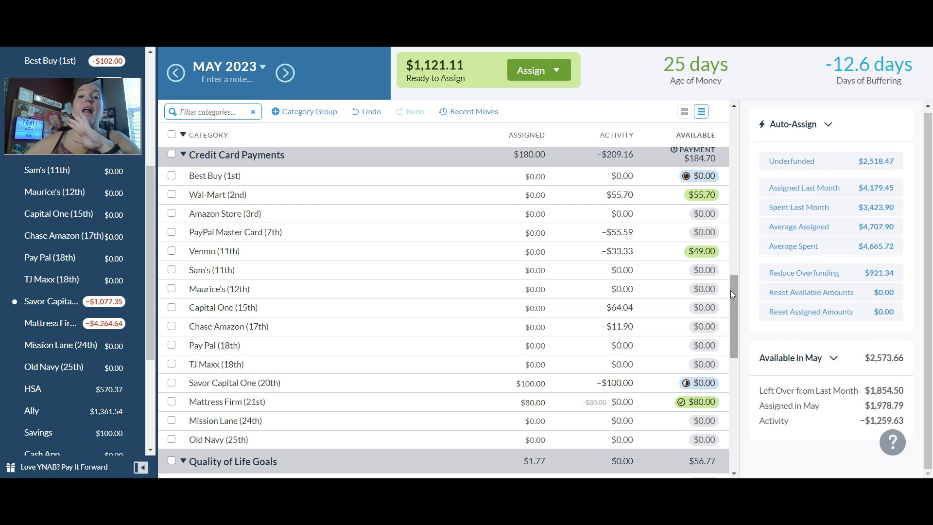
{"action": "left_click_drag", "start_coordinate": [731, 291], "coordinate": [731, 421]}
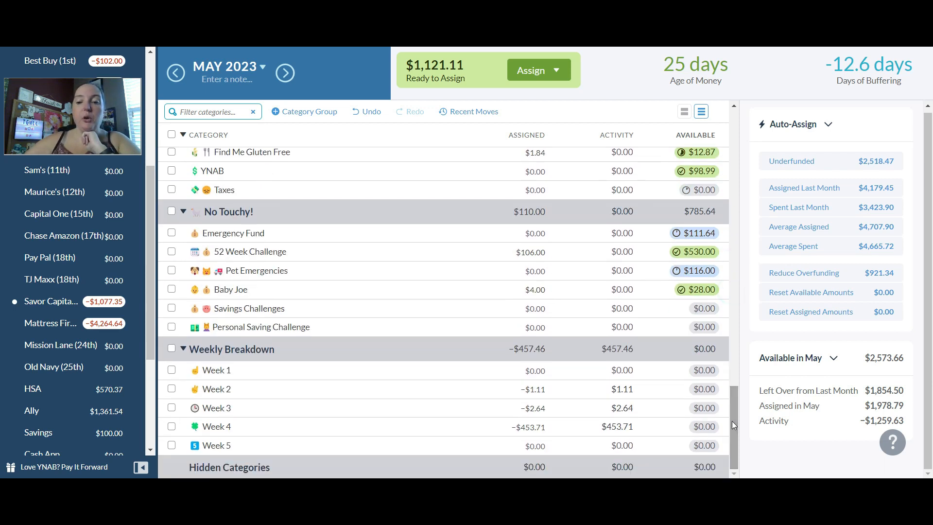
{"action": "left_click", "coordinate": [536, 444]}
{"action": "type", "text": "1,1"}
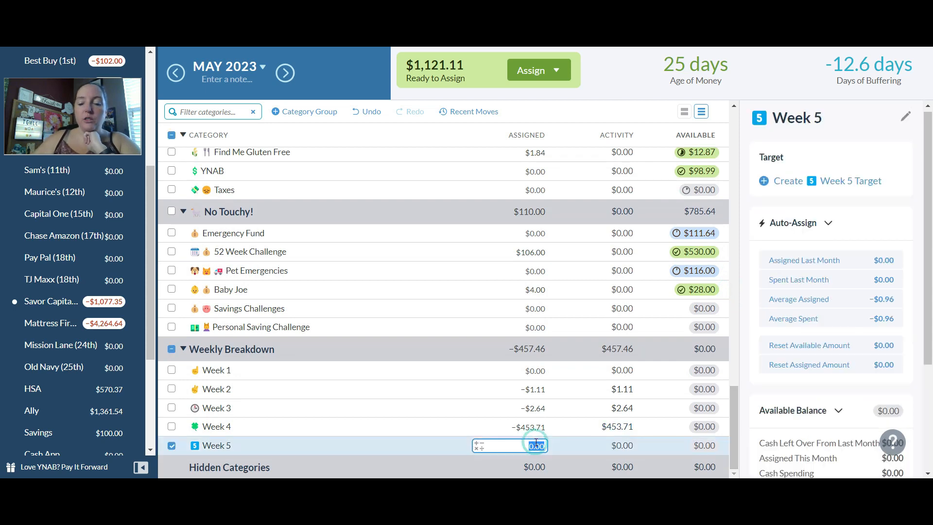
{"action": "type", "text": "21.11"}
{"action": "key", "text": "Return"}
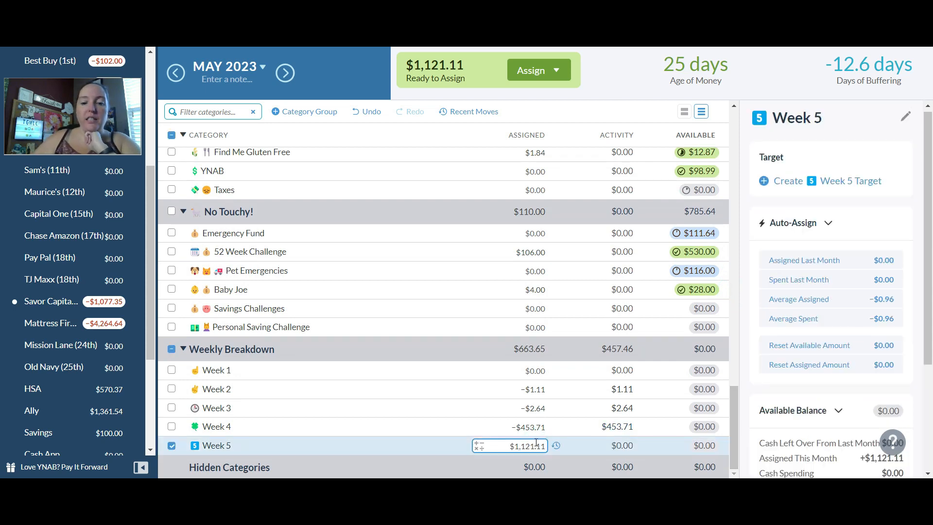